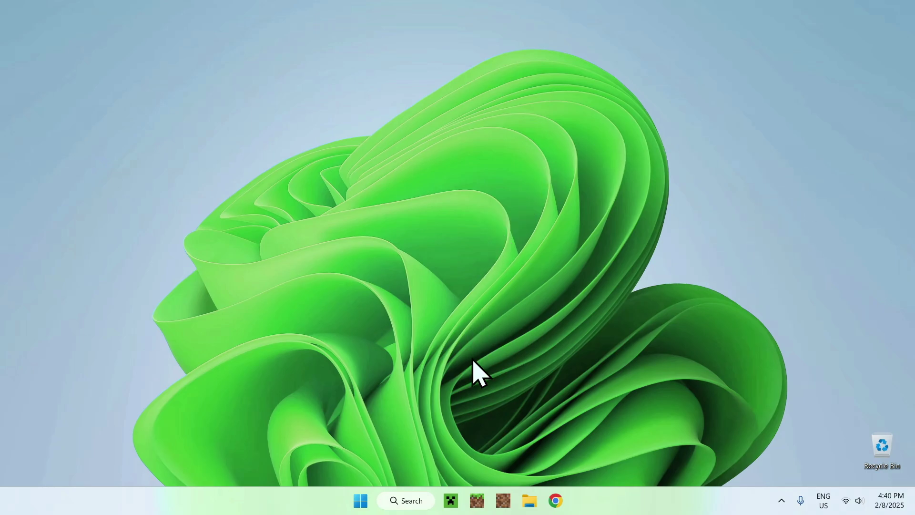
# - Open Chrome, search Google for "Modrinth" and open the modrinth.com site
pyautogui.click(555, 500)
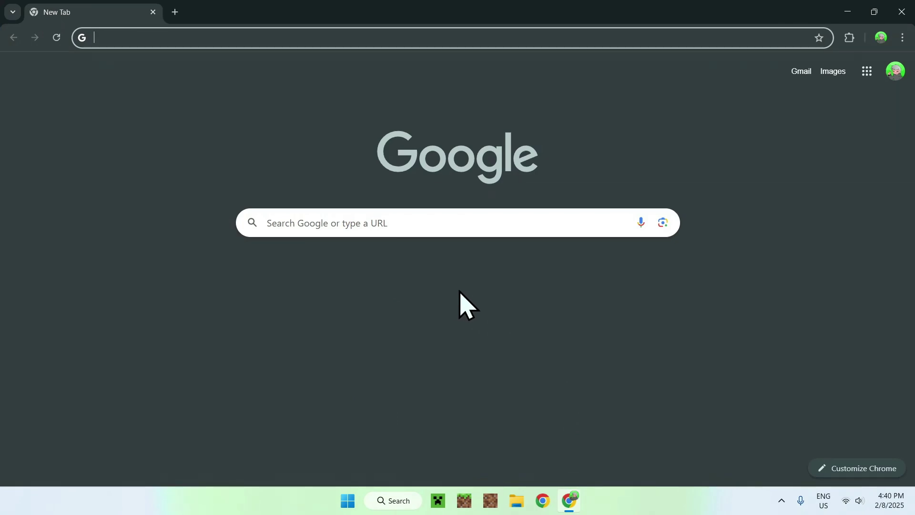
pyautogui.click(527, 223)
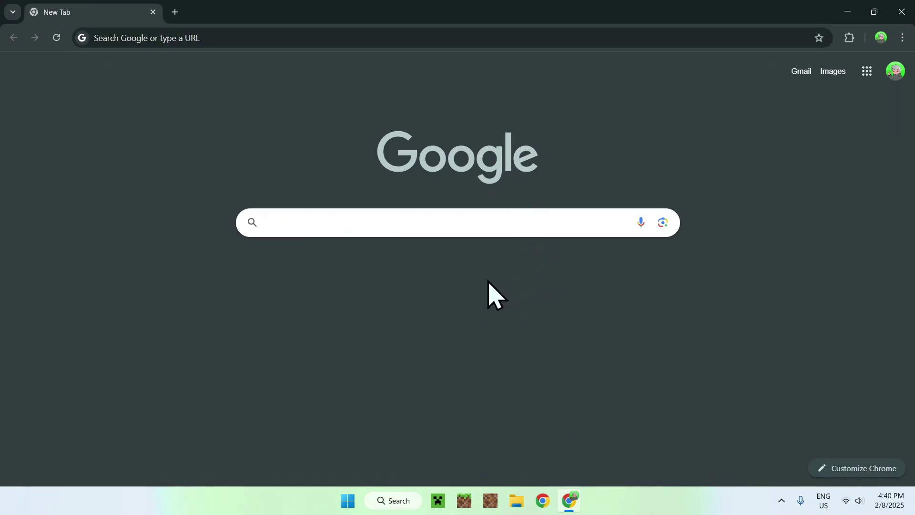
pyautogui.write('Modrinth')
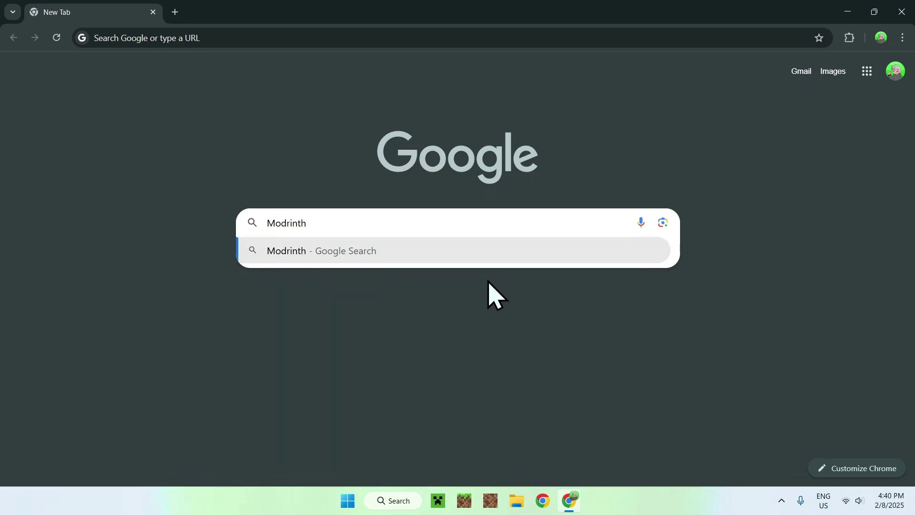
pyautogui.press('Return')
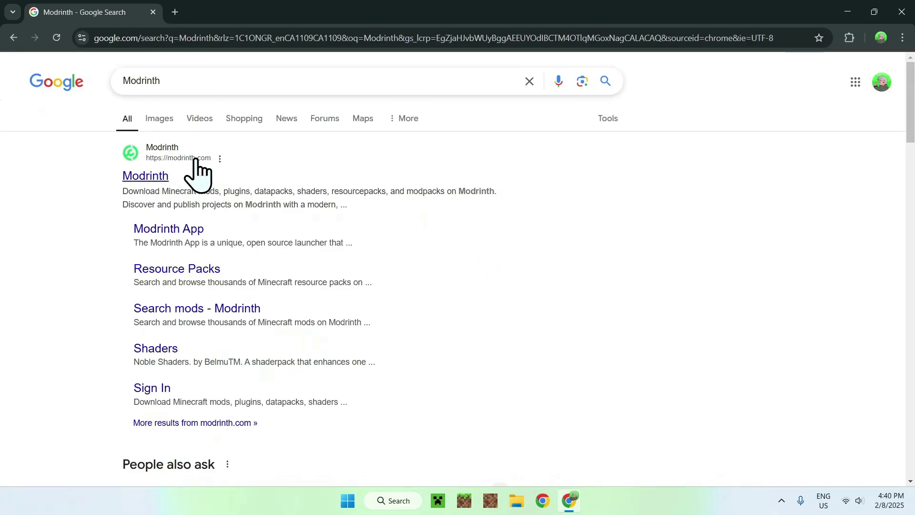
pyautogui.click(146, 176)
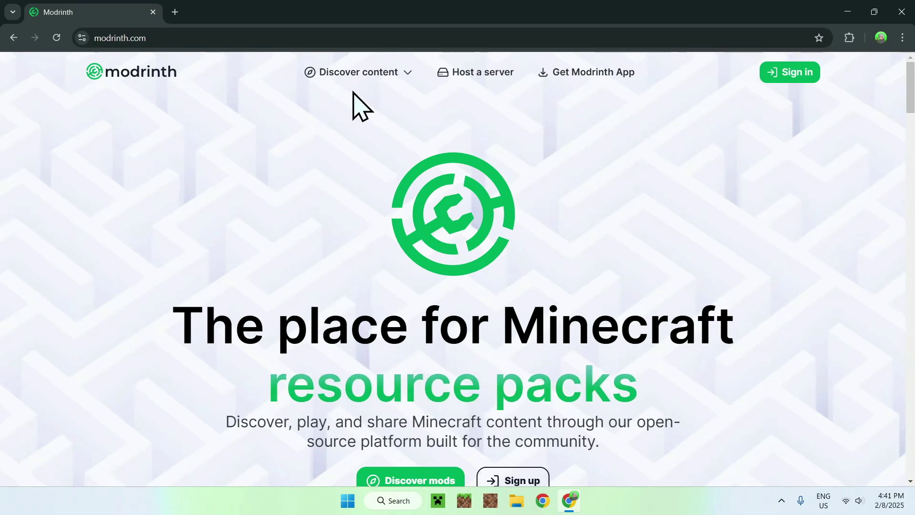
# - Browse Modrinth's plugins and open the Veinminer project page
pyautogui.click(353, 76)
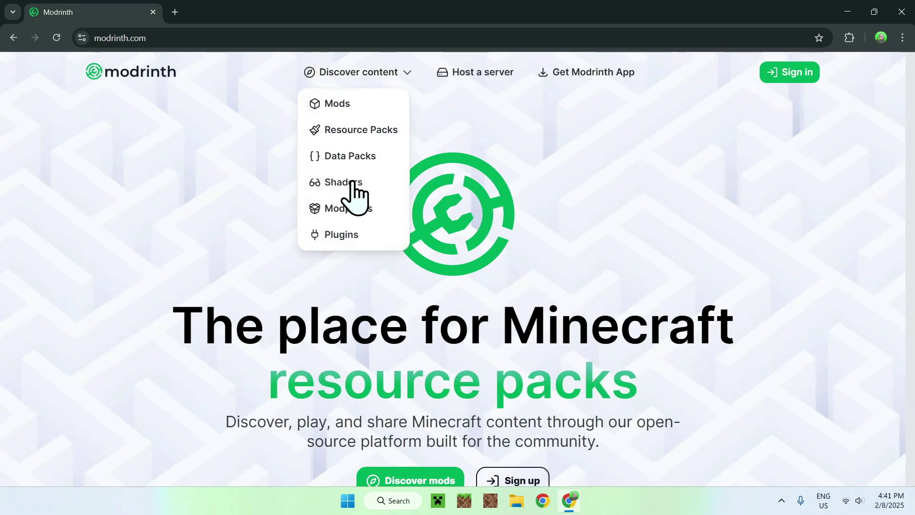
pyautogui.click(347, 236)
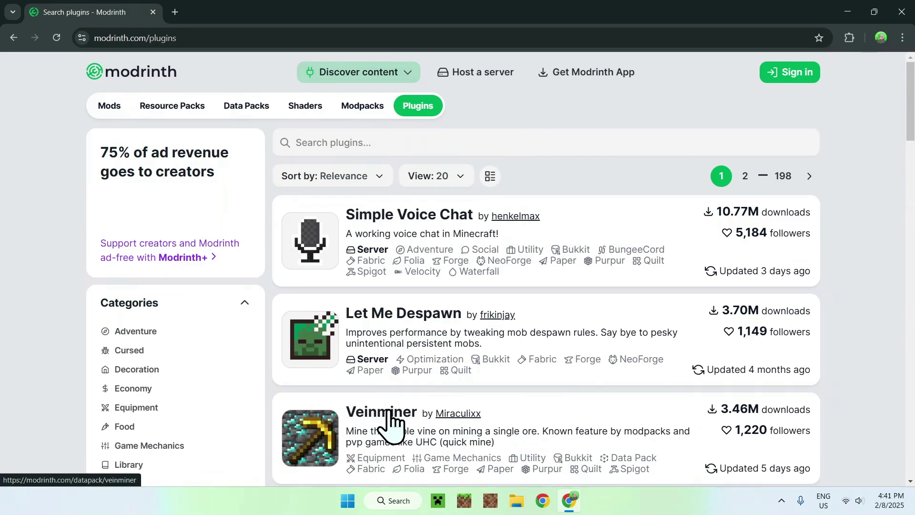
pyautogui.click(380, 411)
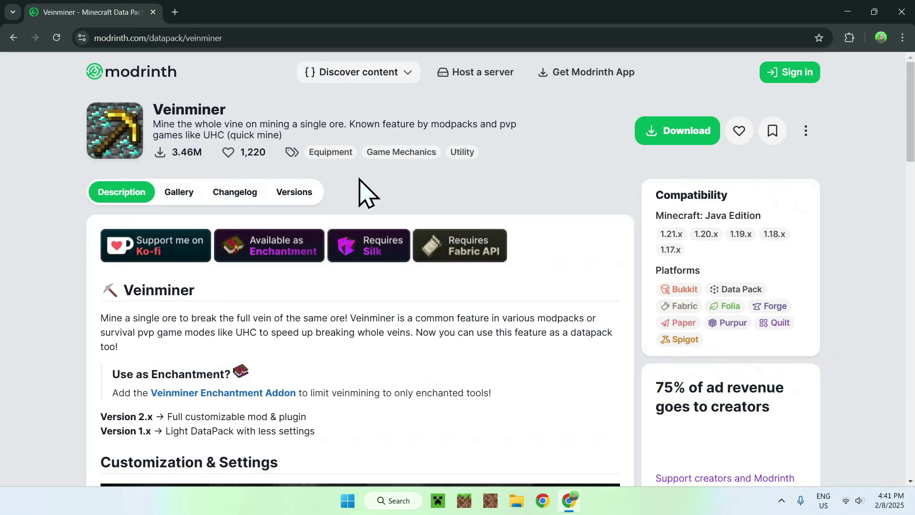
# - Filter Veinminer's versions to the Fabric platform and game version 1.21.4, and download Veinminer Fabric 2.3.2
pyautogui.click(294, 194)
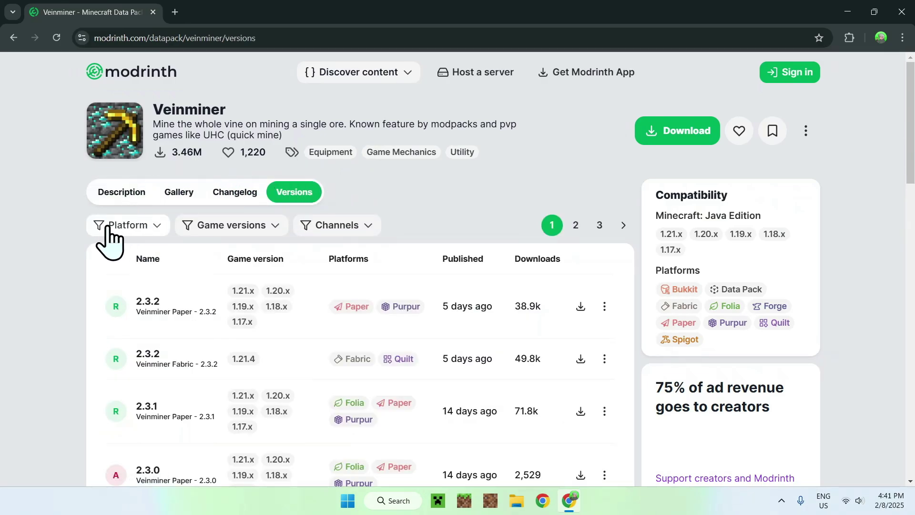
pyautogui.click(136, 243)
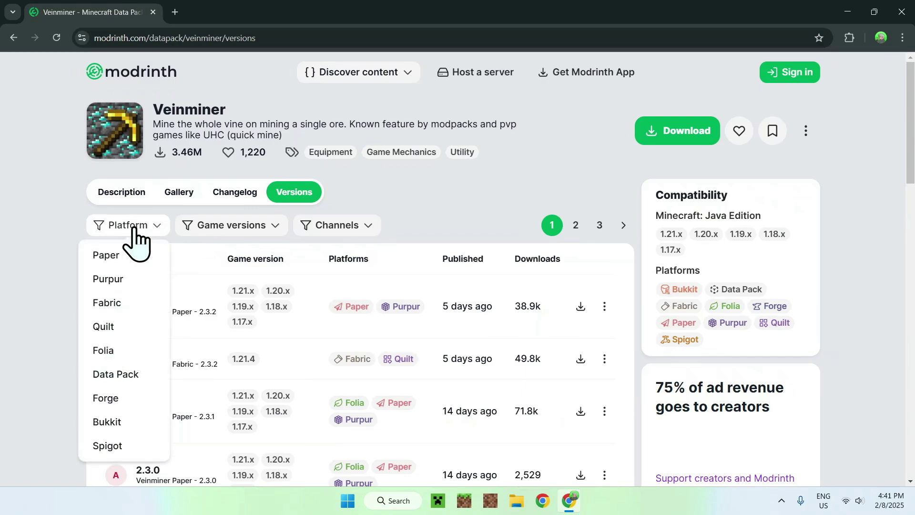
pyautogui.click(136, 306)
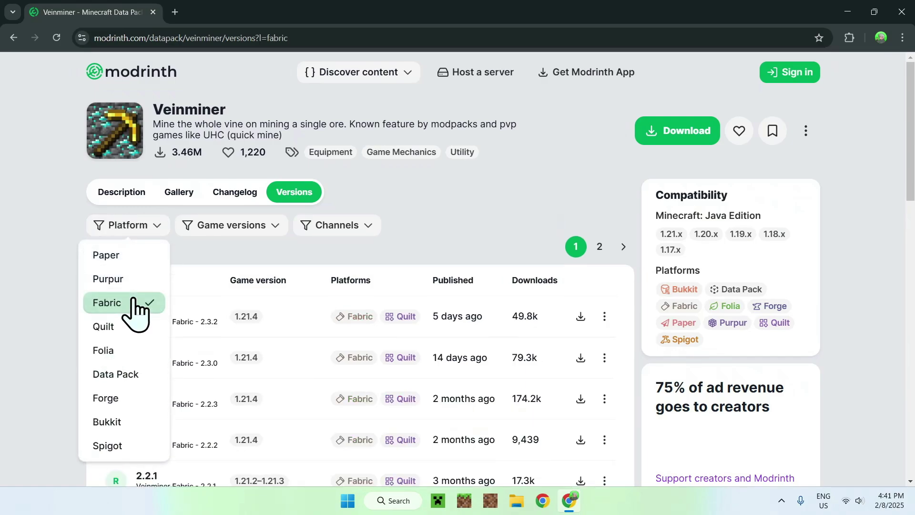
pyautogui.click(232, 228)
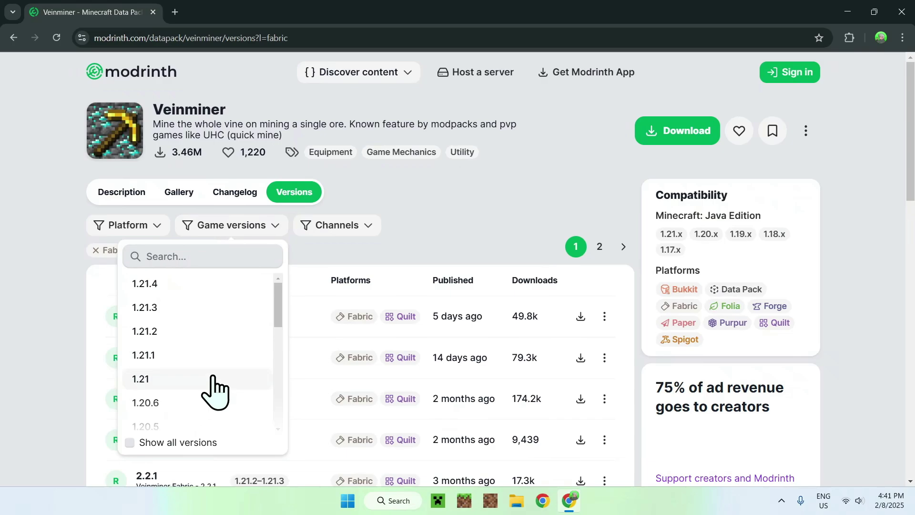
pyautogui.click(198, 286)
pyautogui.click(460, 219)
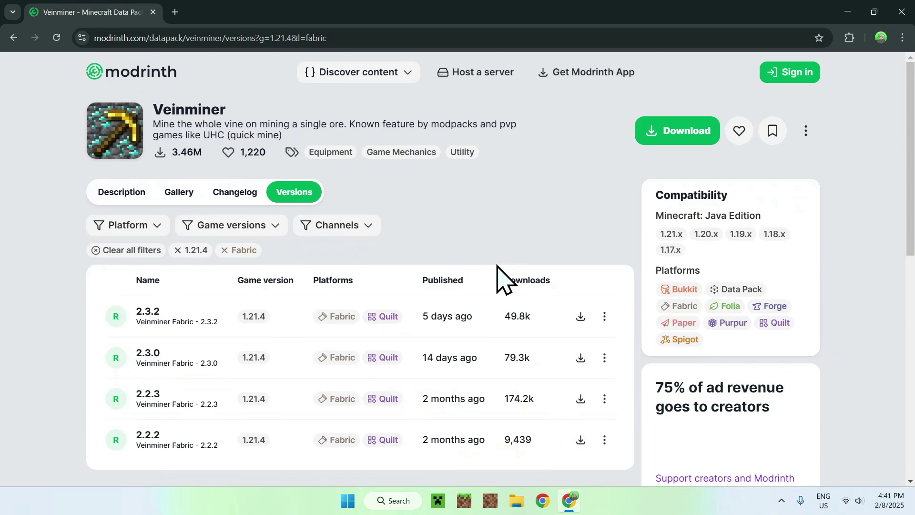
pyautogui.click(582, 316)
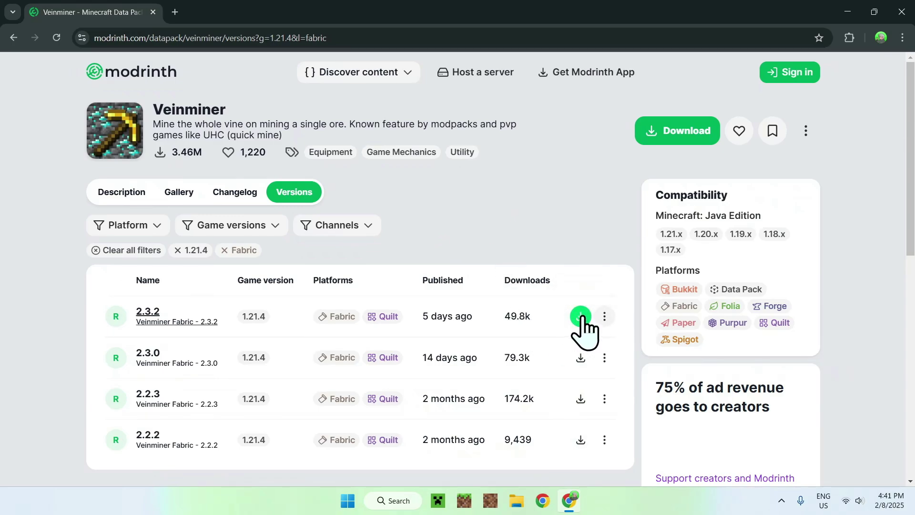
pyautogui.click(581, 317)
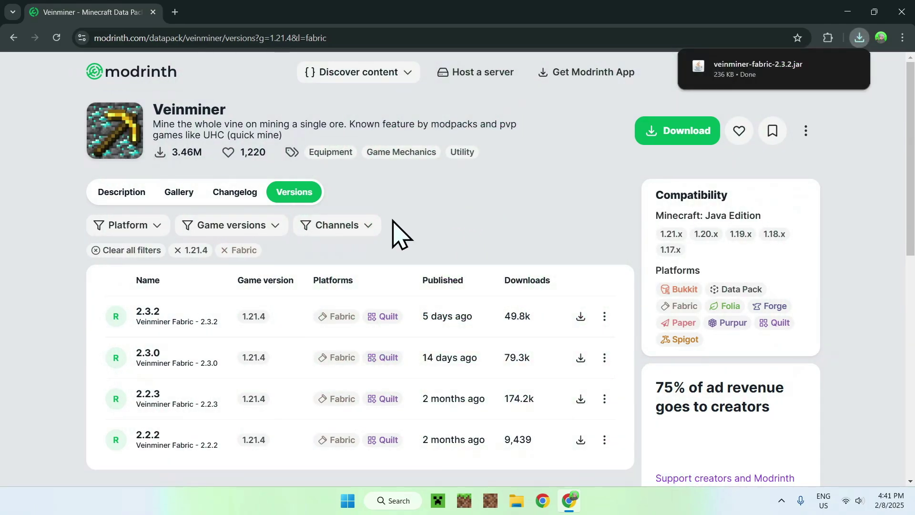
# - Open the details of Veinminer Fabric 2.3.2 and go to its required dependency Silk
pyautogui.click(152, 319)
pyautogui.scroll(-1, 30, 315)
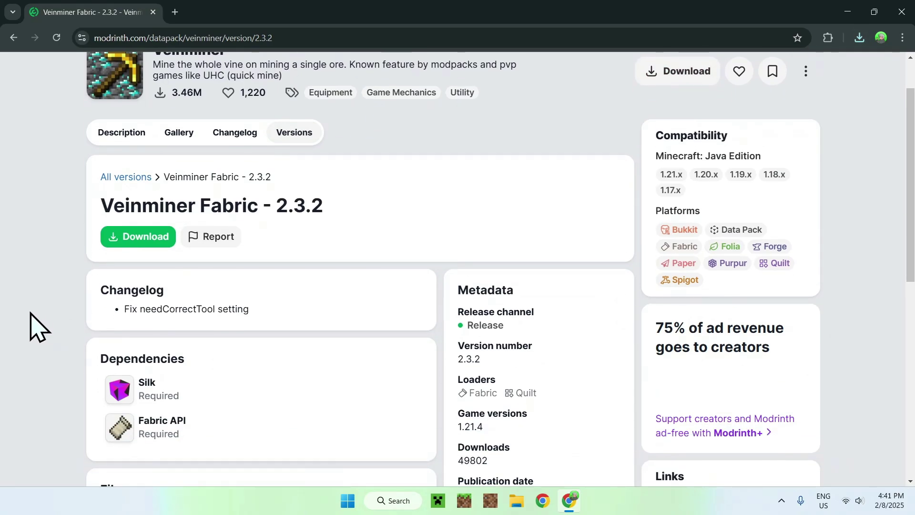
pyautogui.click(207, 405)
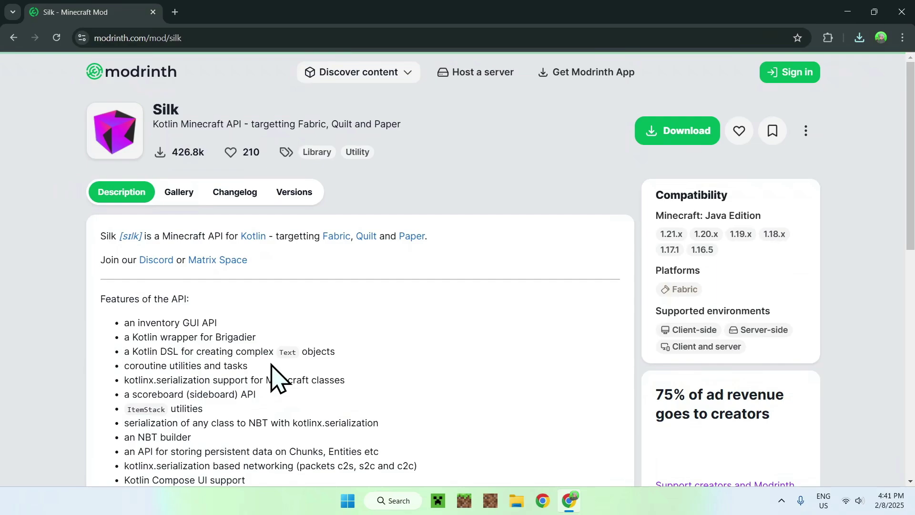
# - Filter Silk's versions to game version 1.21.4 and download version 1.11.0
pyautogui.click(295, 198)
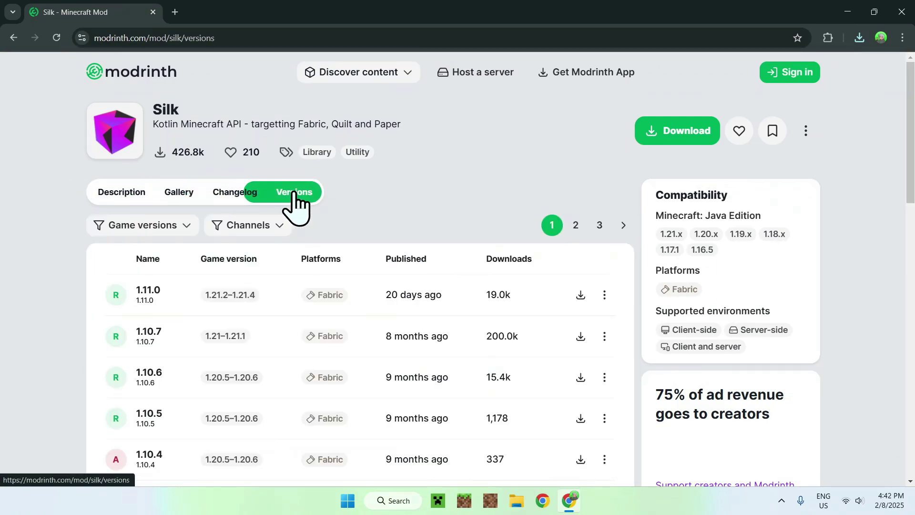
pyautogui.click(162, 232)
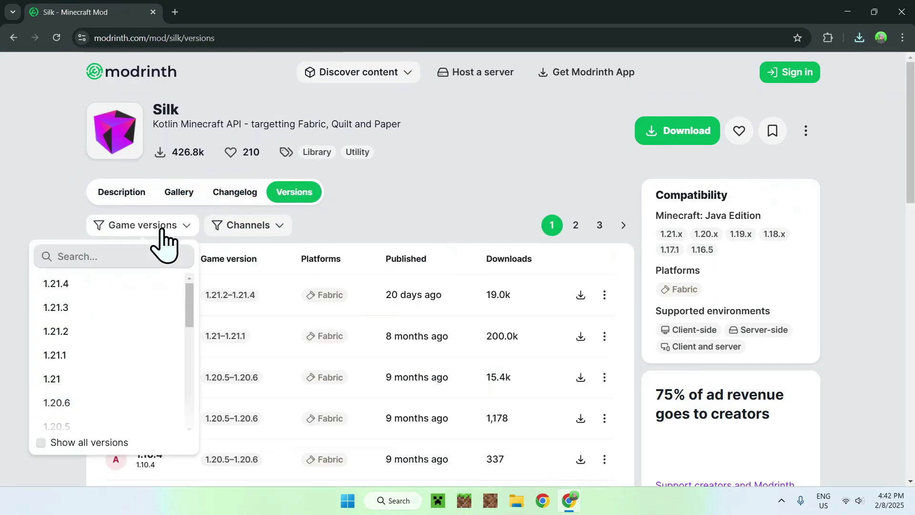
pyautogui.click(74, 286)
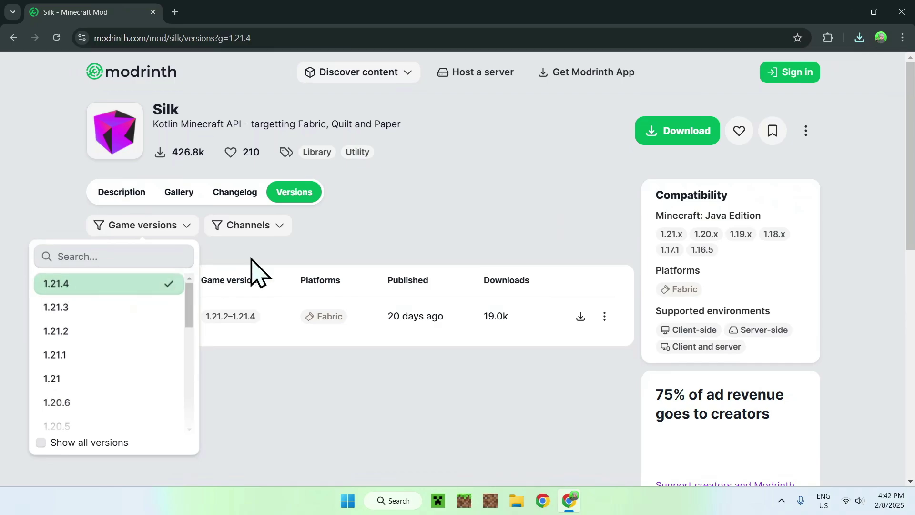
pyautogui.click(409, 248)
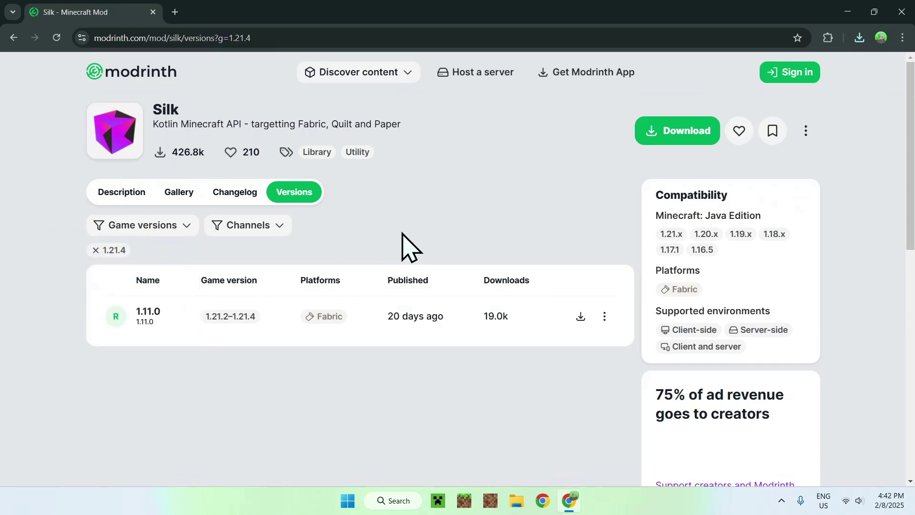
pyautogui.click(573, 317)
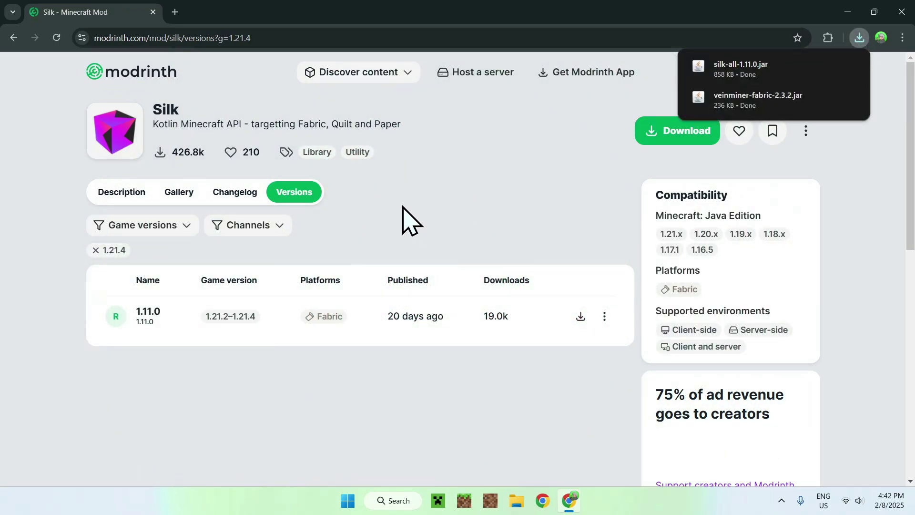
# - Open Fabric Language Kotlin from Silk 1.11.0's dependencies and download its version 1.13.1+kotlin.2.1.10 for game version 1.21.4
pyautogui.click(148, 314)
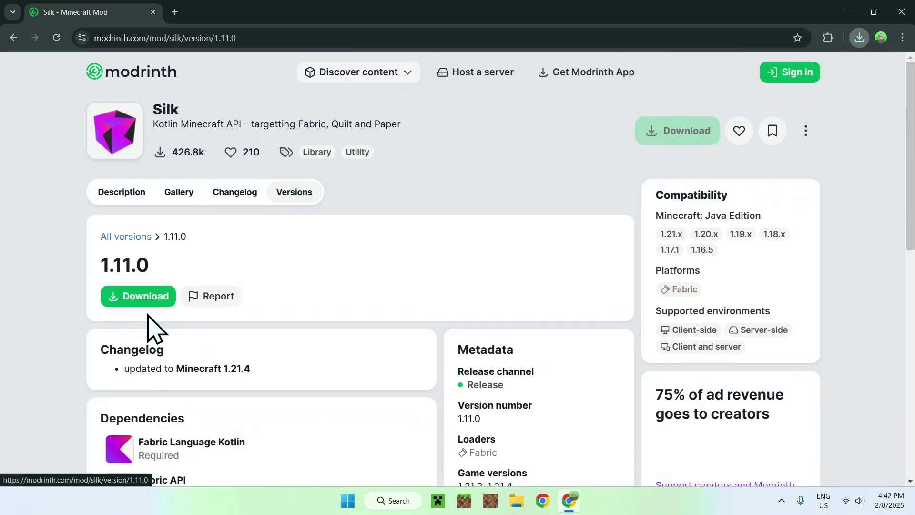
pyautogui.click(285, 458)
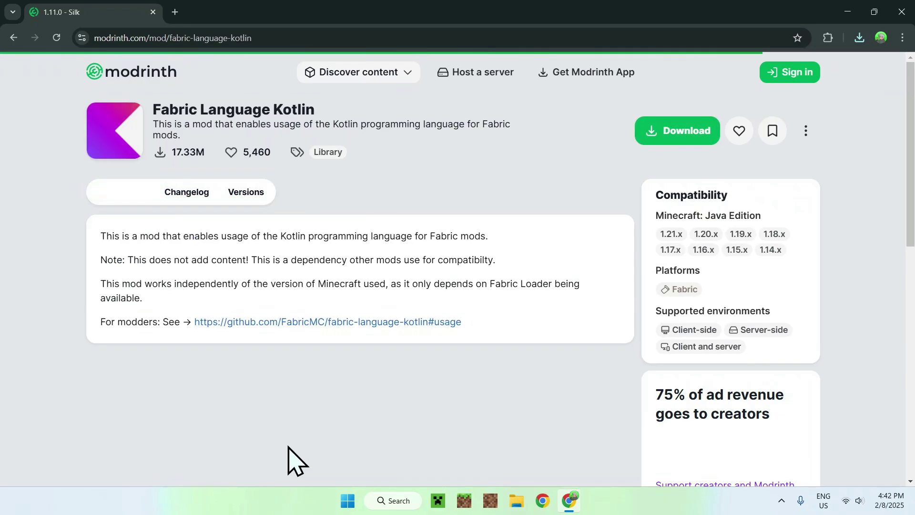
pyautogui.click(245, 194)
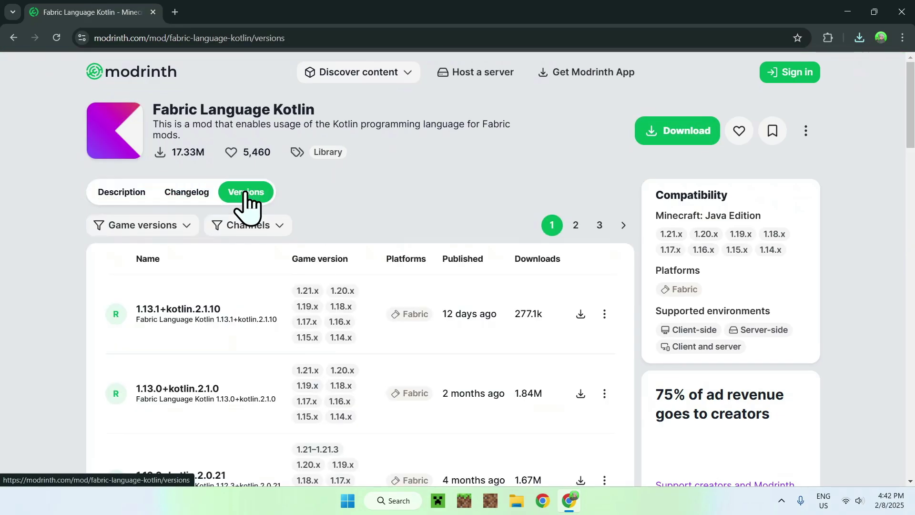
pyautogui.click(143, 226)
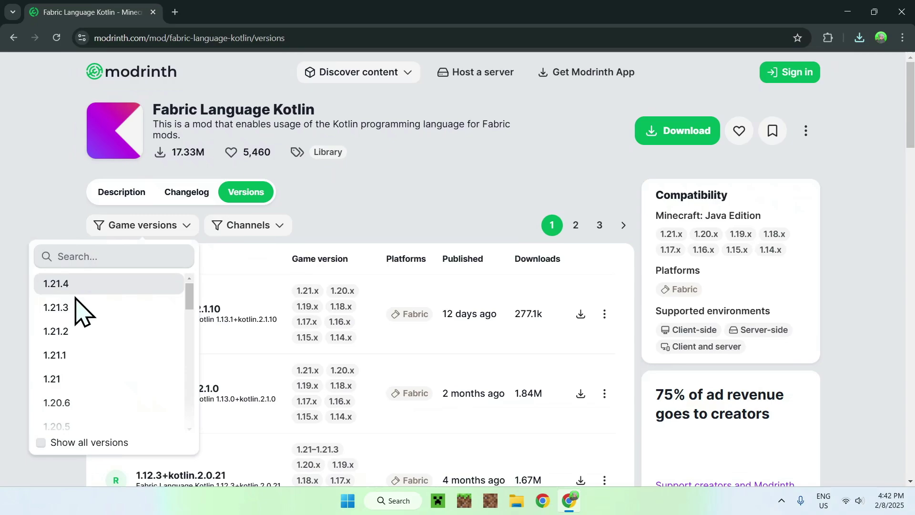
pyautogui.click(101, 286)
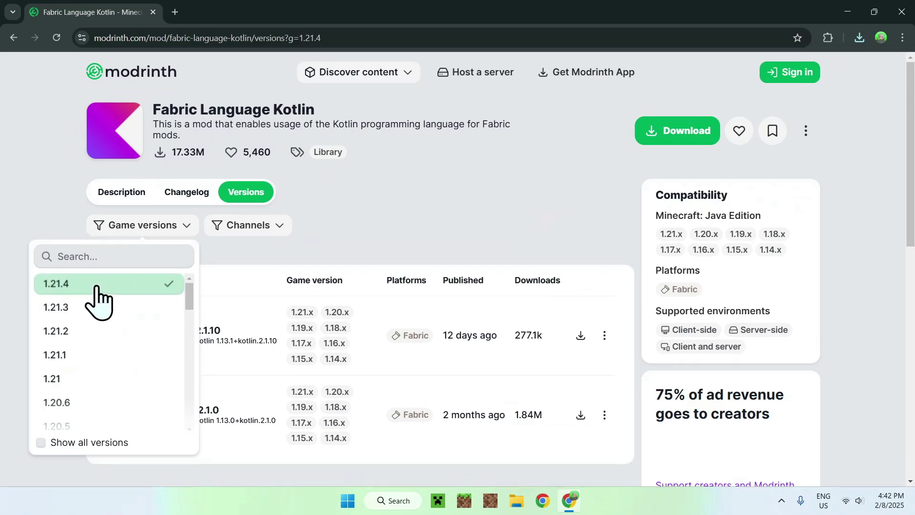
pyautogui.click(582, 340)
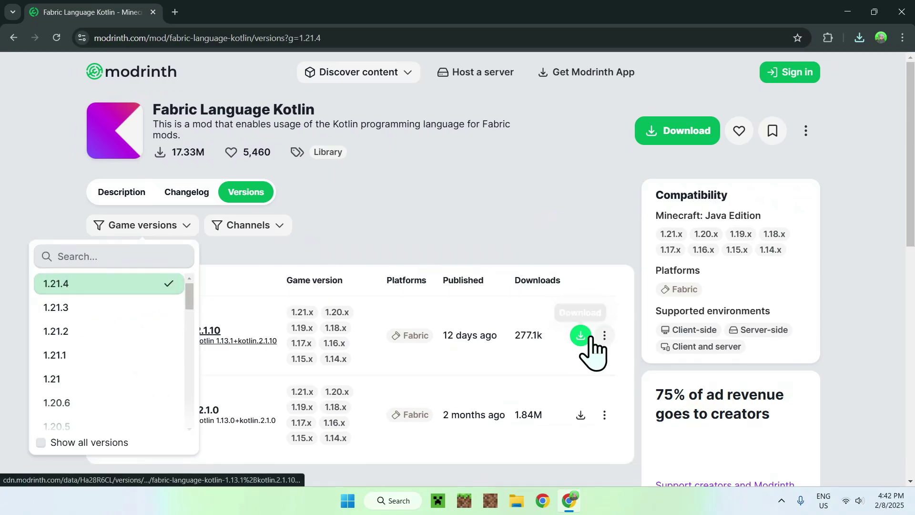
pyautogui.click(582, 339)
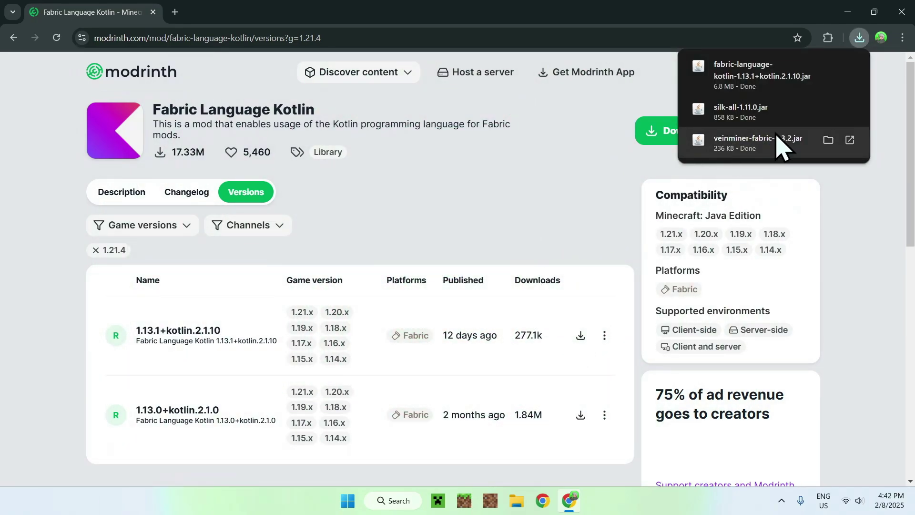
# - Go back to the Veinminer Fabric 2.3.2 details and open its required dependency Fabric API
pyautogui.click(14, 39)
pyautogui.click(14, 39)
pyautogui.click(14, 39)
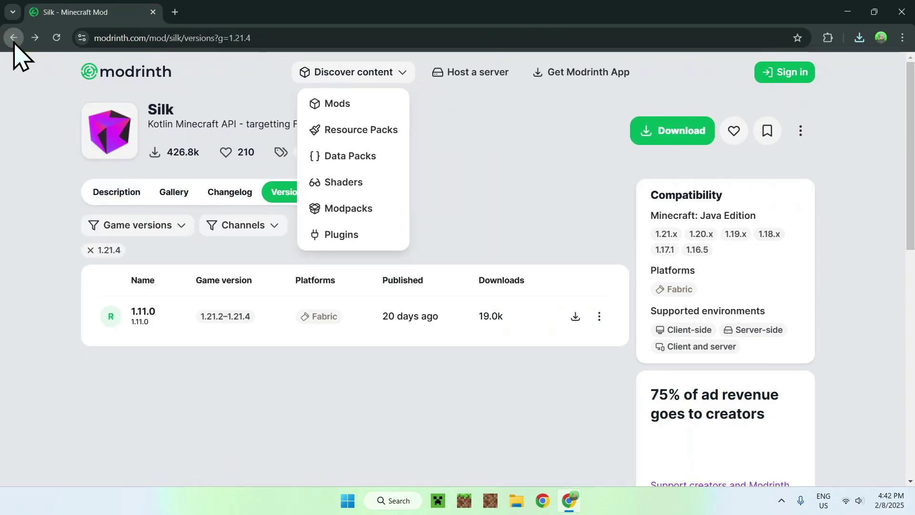
pyautogui.click(14, 39)
pyautogui.click(14, 39)
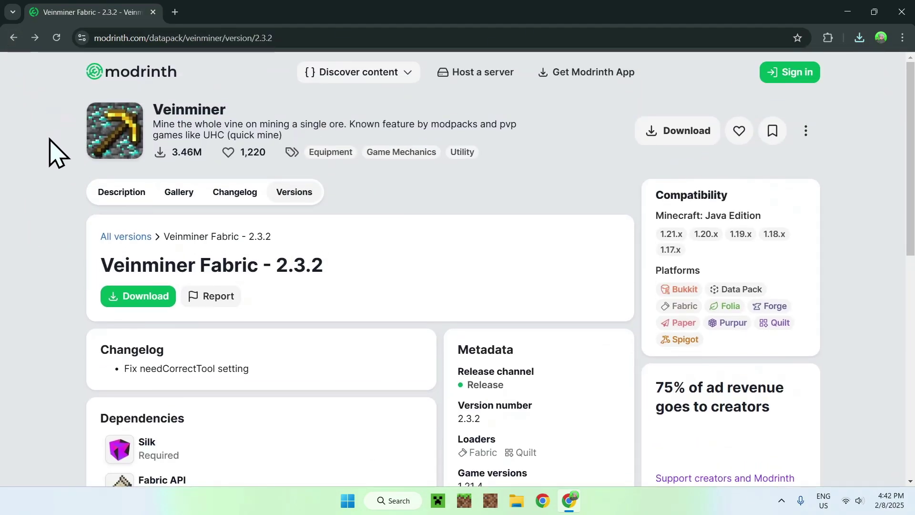
pyautogui.scroll(-1, 48, 166)
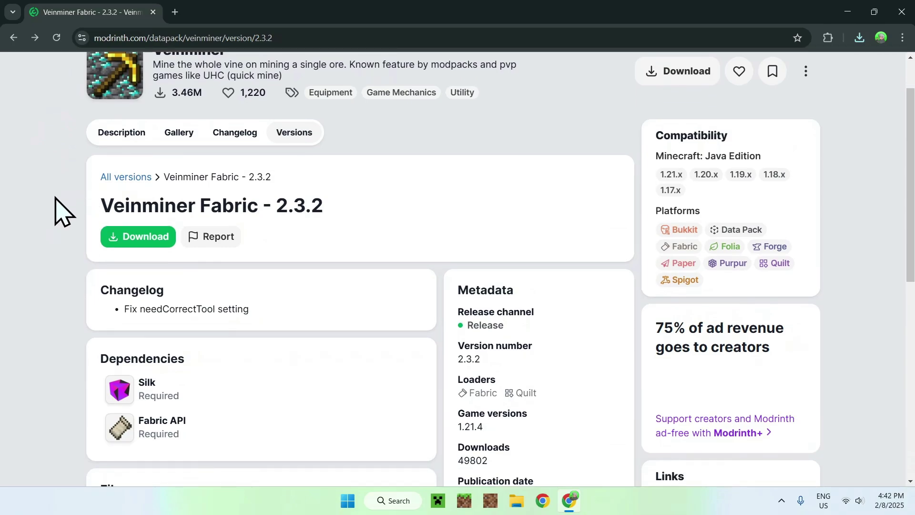
pyautogui.click(242, 435)
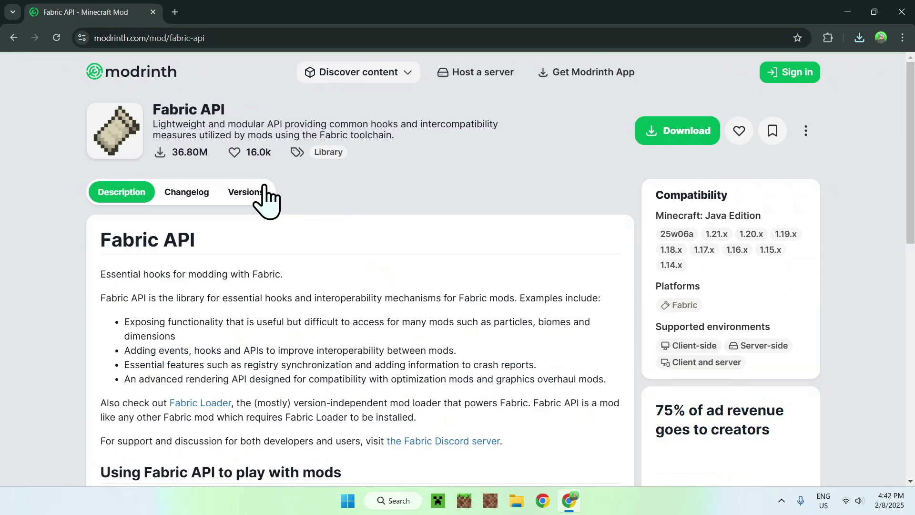
# - Filter Fabric API's versions to game version 1.21.4 and download version 0.115.1+1.21.4
pyautogui.click(250, 192)
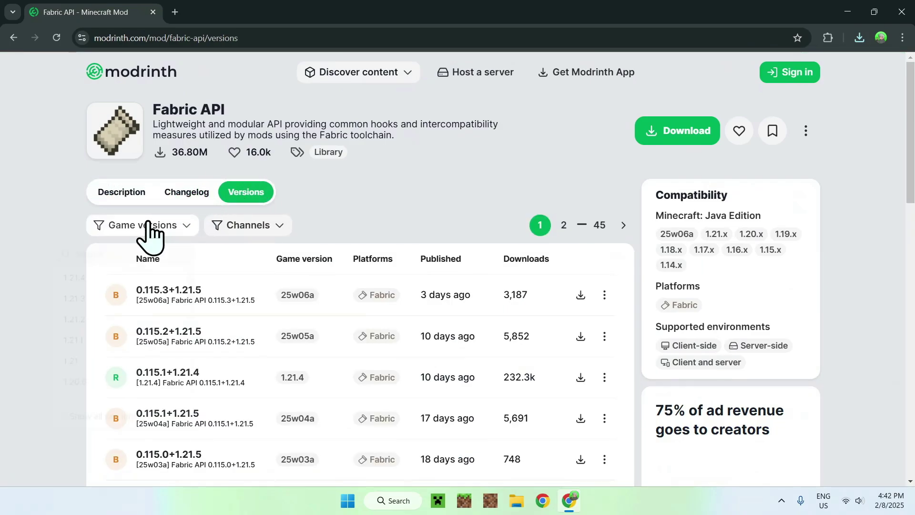
pyautogui.click(149, 229)
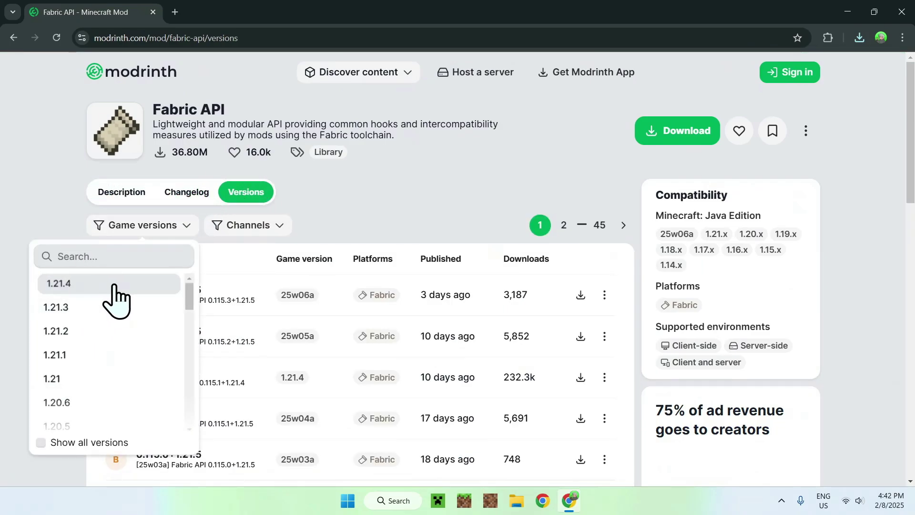
pyautogui.click(116, 287)
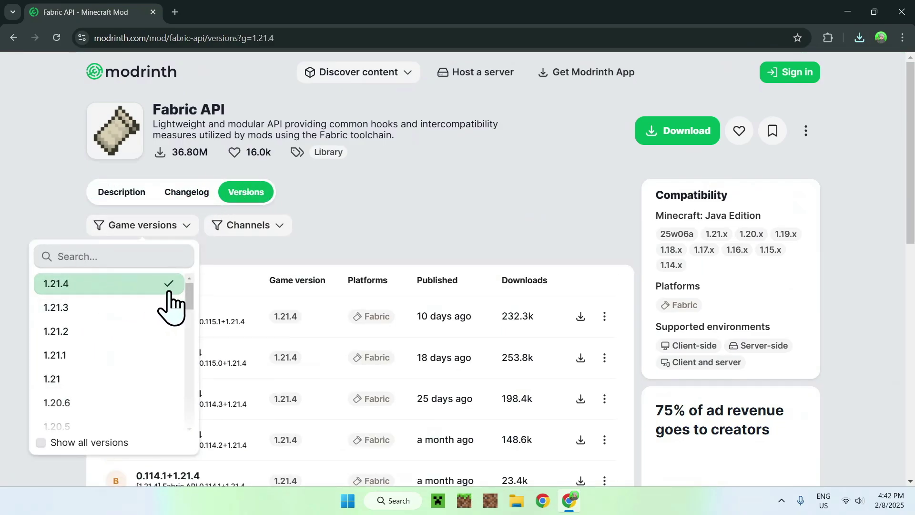
pyautogui.click(581, 316)
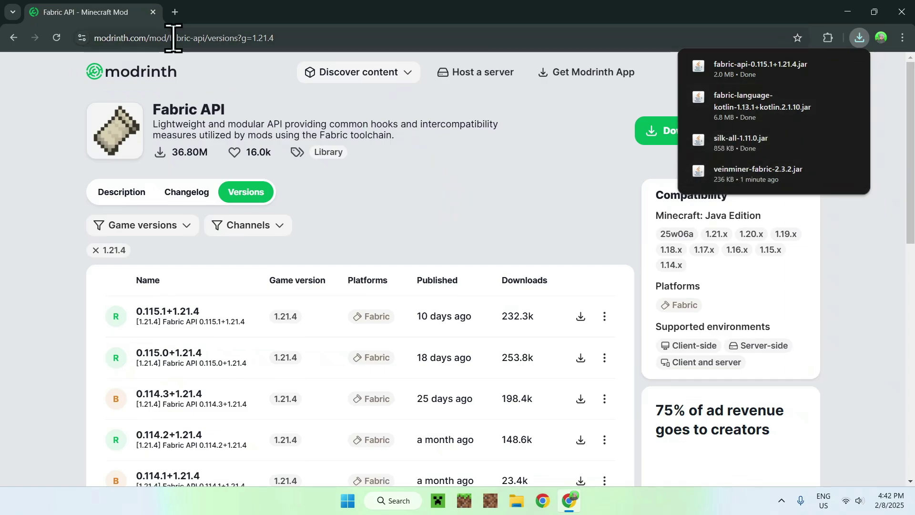
# - Search Google for "Fabric Minecraft" in a new browser tab and open the fabricmc.net home page
pyautogui.click(175, 12)
pyautogui.click(285, 224)
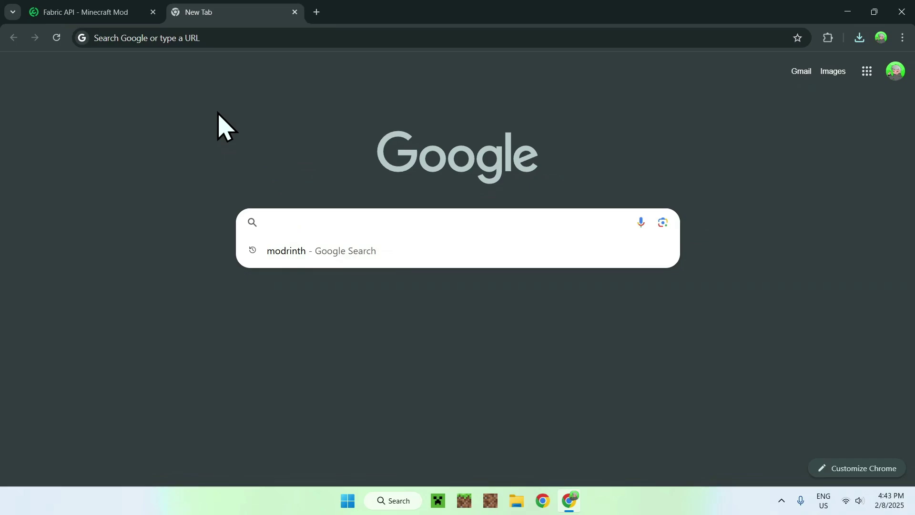
pyautogui.write('Fabric')
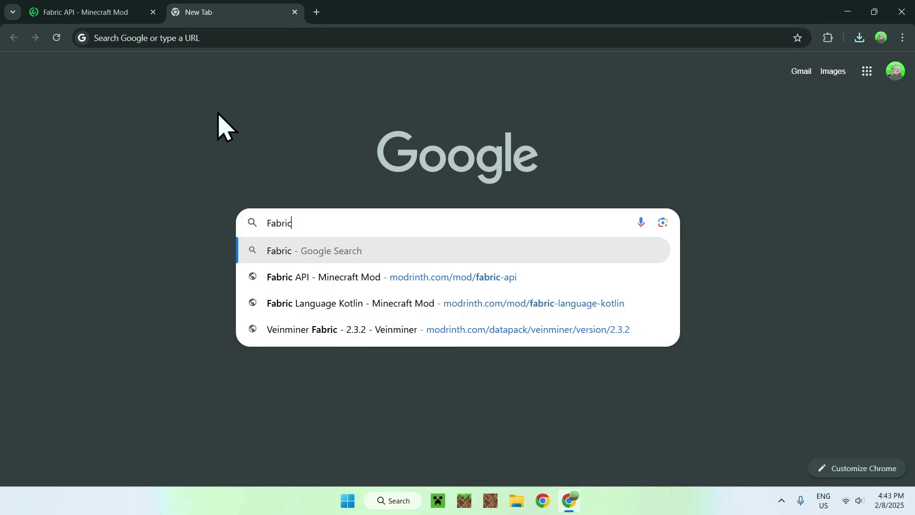
pyautogui.write(' Minecraft')
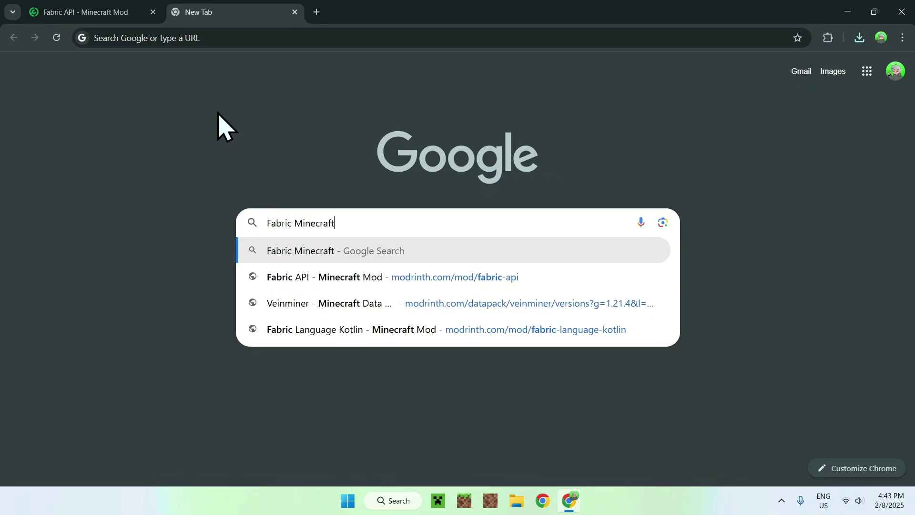
pyautogui.press('Return')
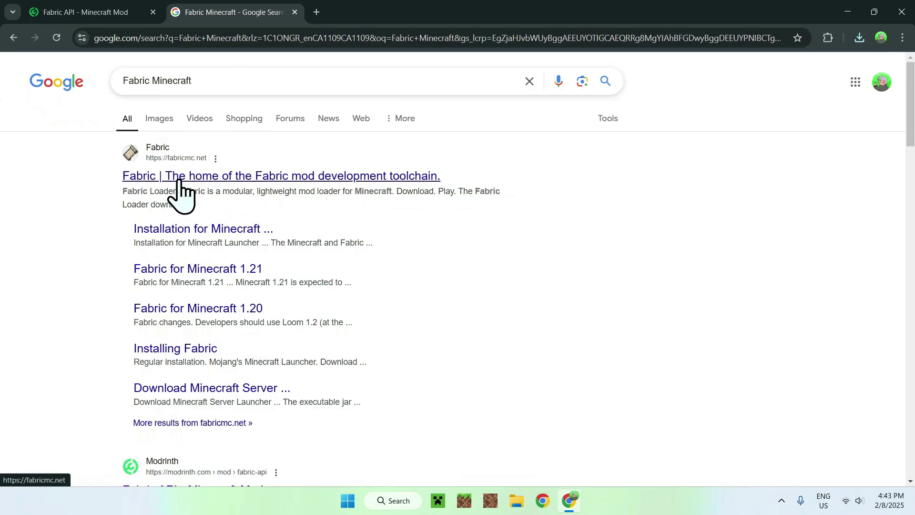
pyautogui.click(162, 179)
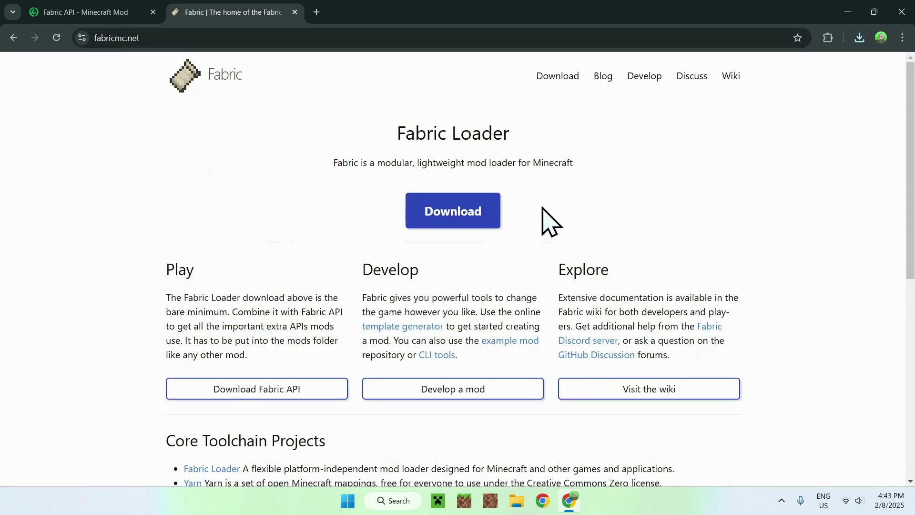
# - Download the Fabric Loader installer for Windows, check the recent downloads and close the browser
pyautogui.click(454, 224)
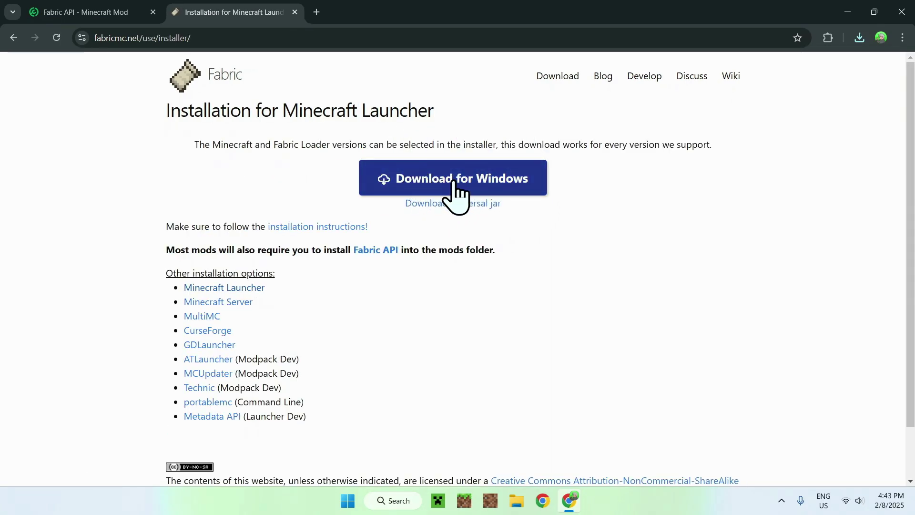
pyautogui.click(450, 185)
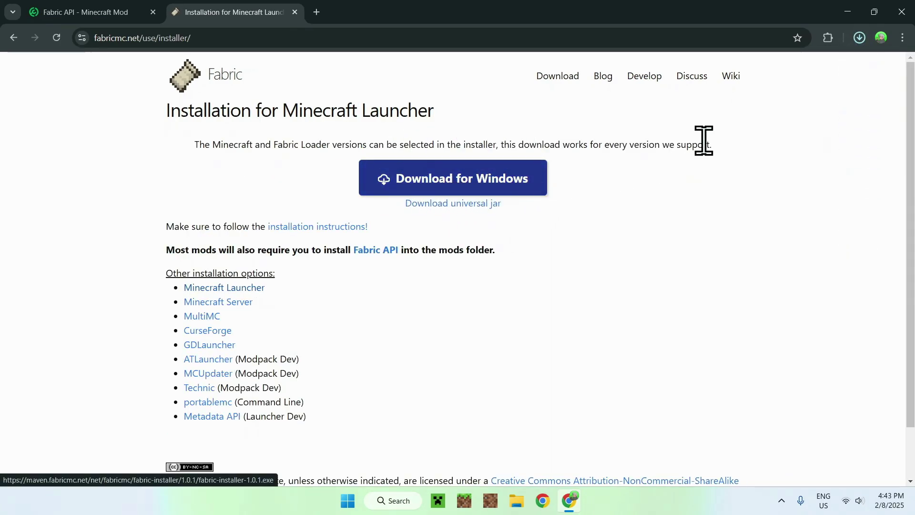
pyautogui.click(859, 40)
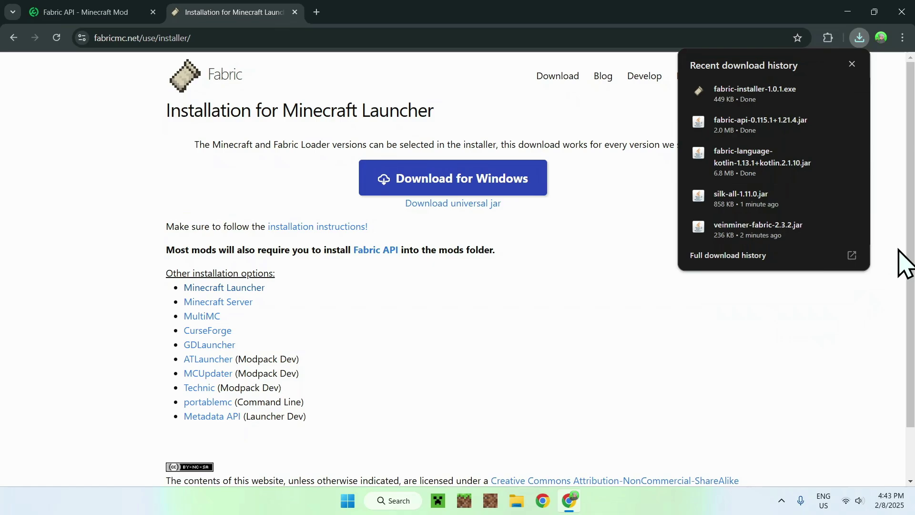
pyautogui.click(902, 13)
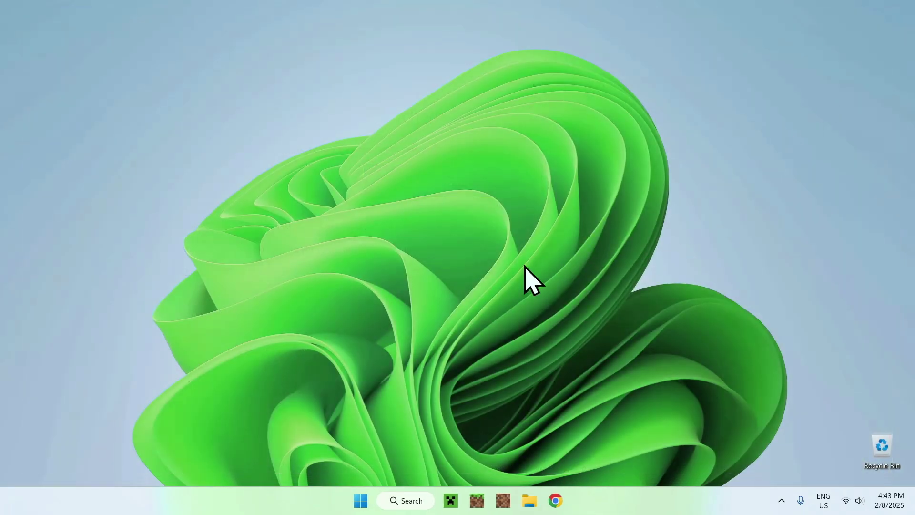
# - Open the Downloads folder in File Explorer and run fabric-installer-1.0.1.exe
pyautogui.click(528, 498)
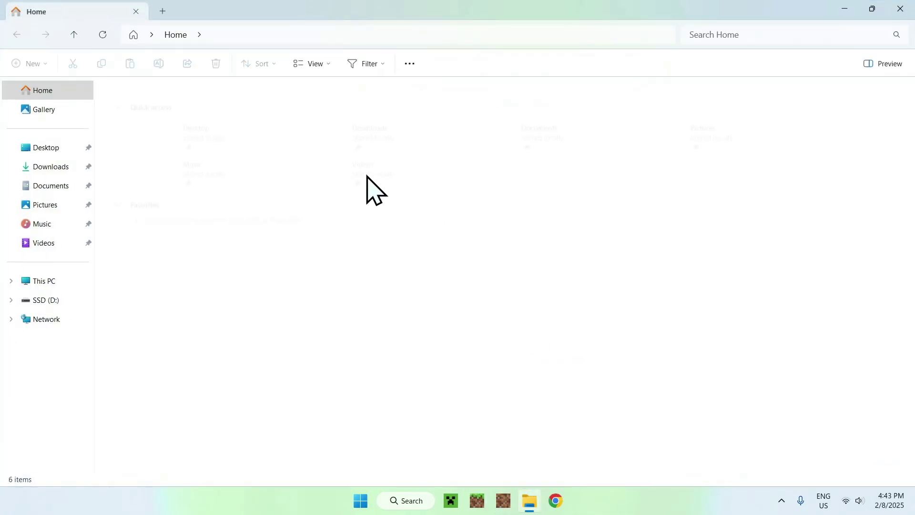
pyautogui.click(76, 167)
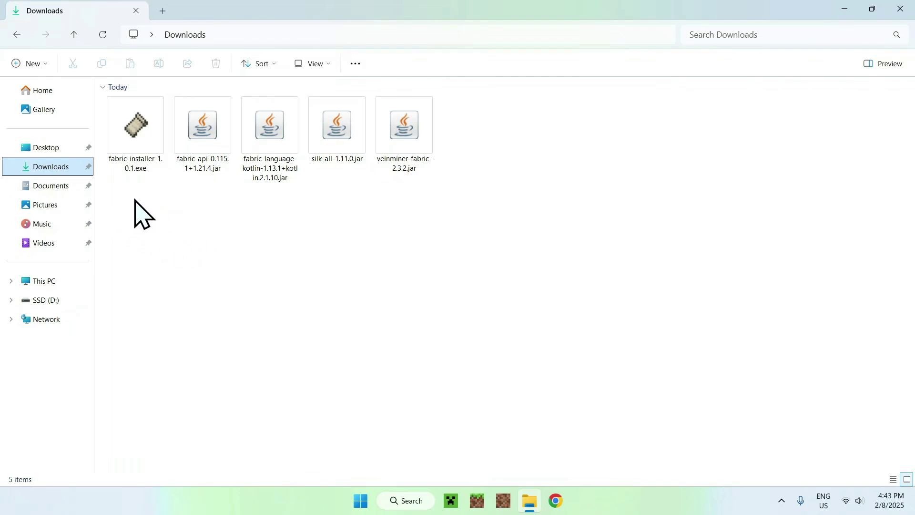
pyautogui.doubleClick(134, 157)
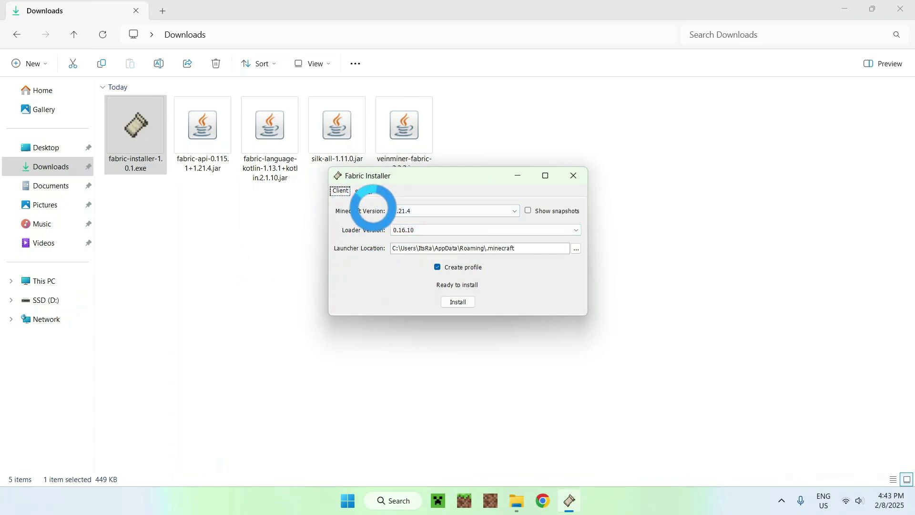
# - Install the Fabric client for Minecraft version 1.21.4 and close the installer
pyautogui.click(400, 210)
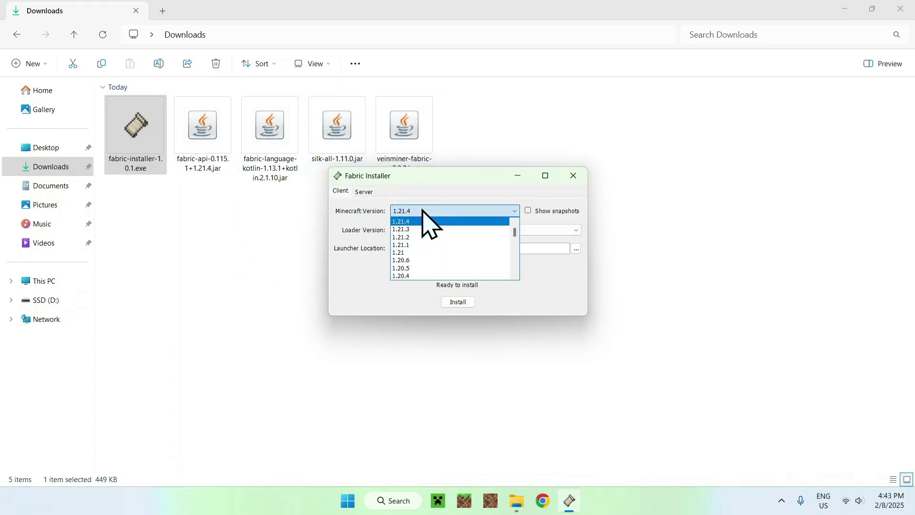
pyautogui.click(419, 224)
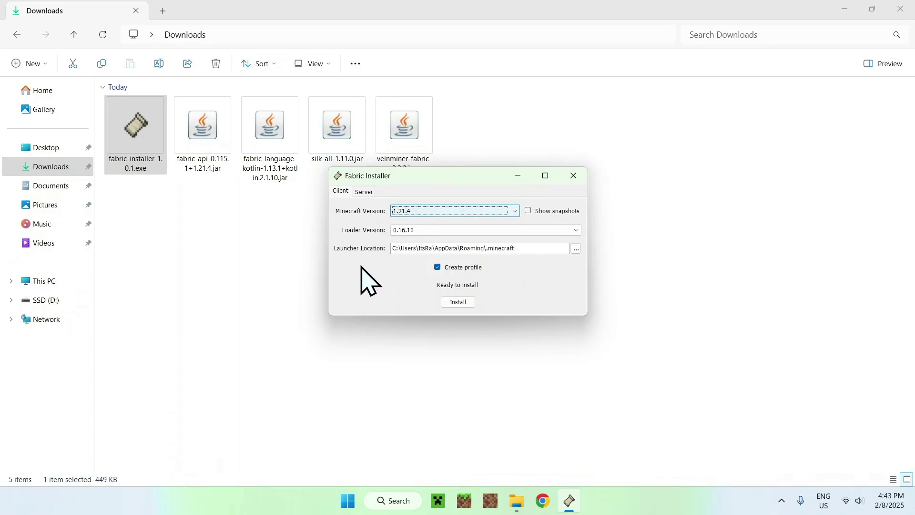
pyautogui.click(457, 303)
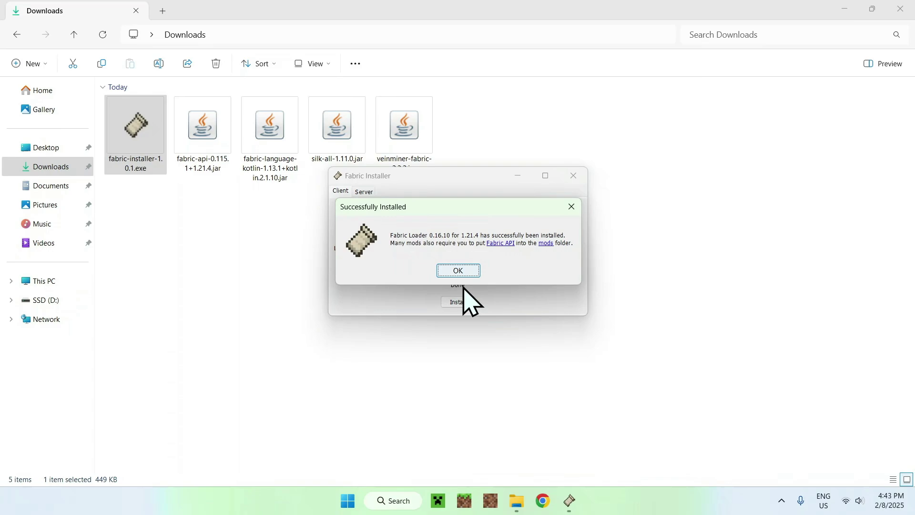
pyautogui.click(458, 270)
pyautogui.click(573, 176)
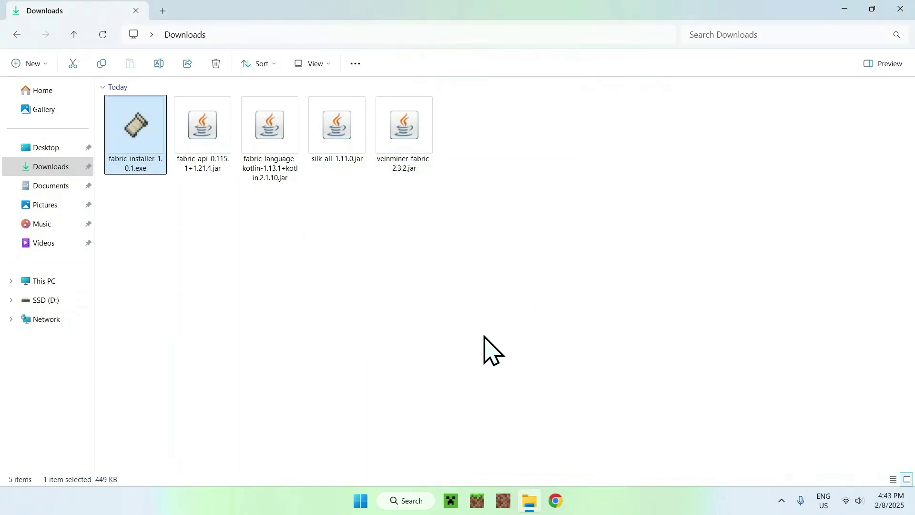
# - Switch to the Minecraft Launcher, open the fabric-loader-1.21.4 installation's game folder and enter its mods folder
pyautogui.click(453, 501)
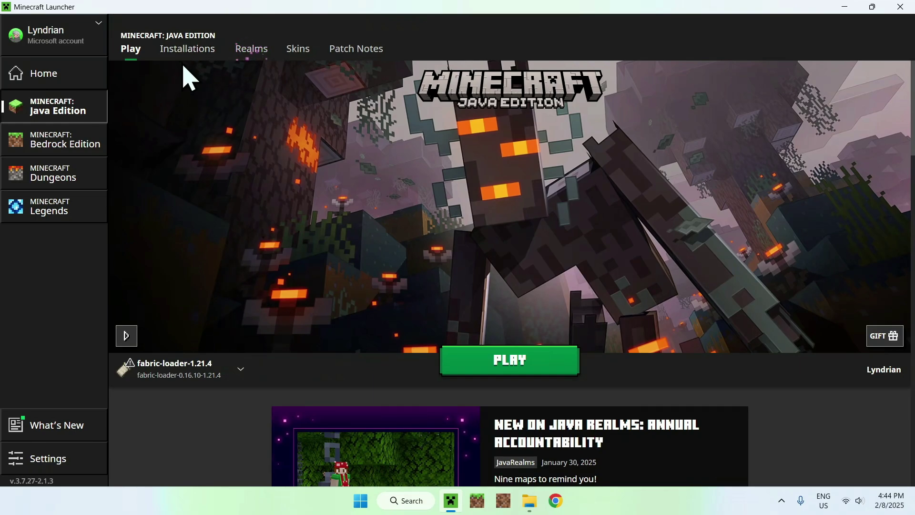
pyautogui.click(185, 52)
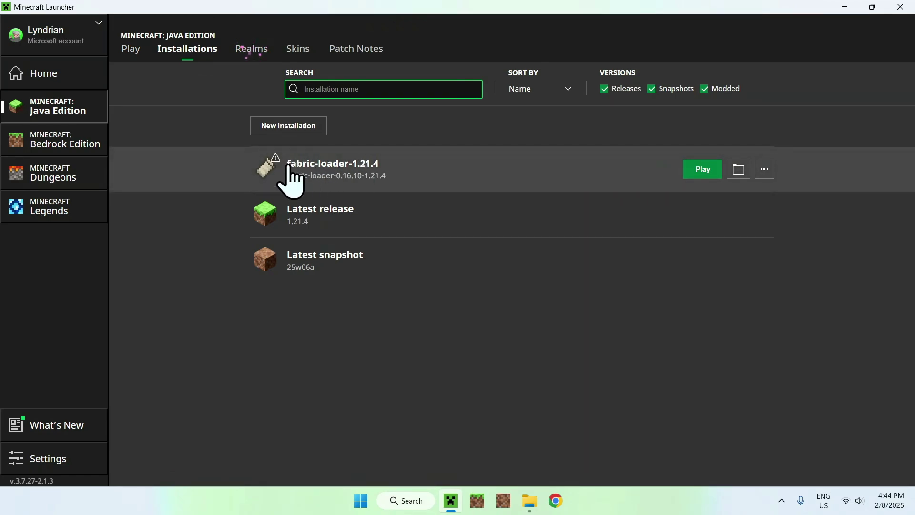
pyautogui.click(738, 172)
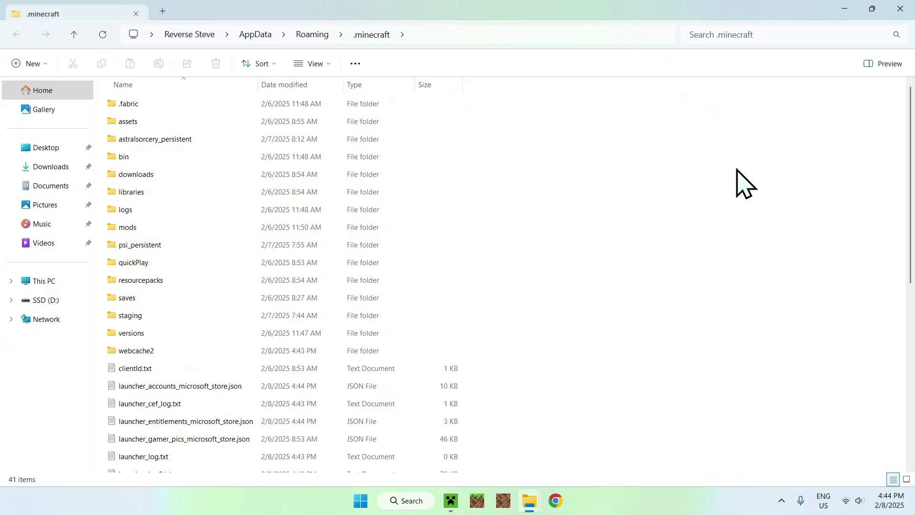
pyautogui.click(300, 227)
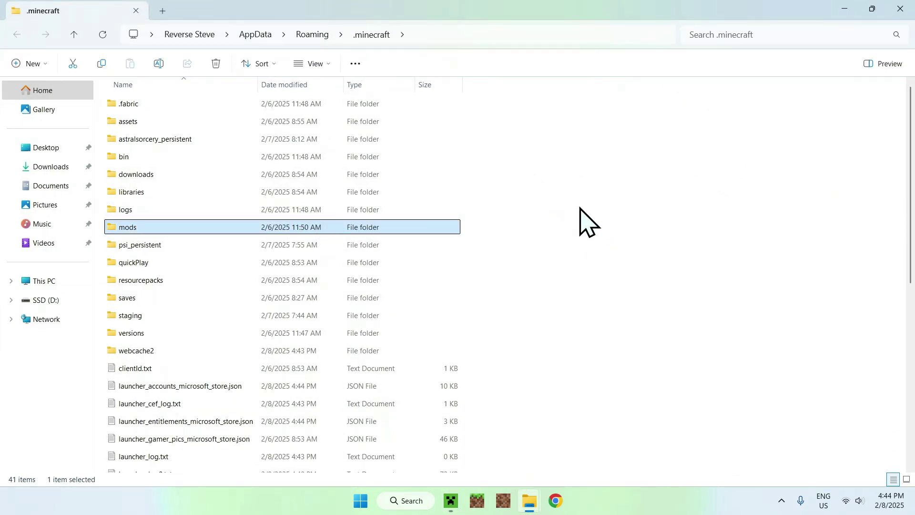
pyautogui.doubleClick(212, 227)
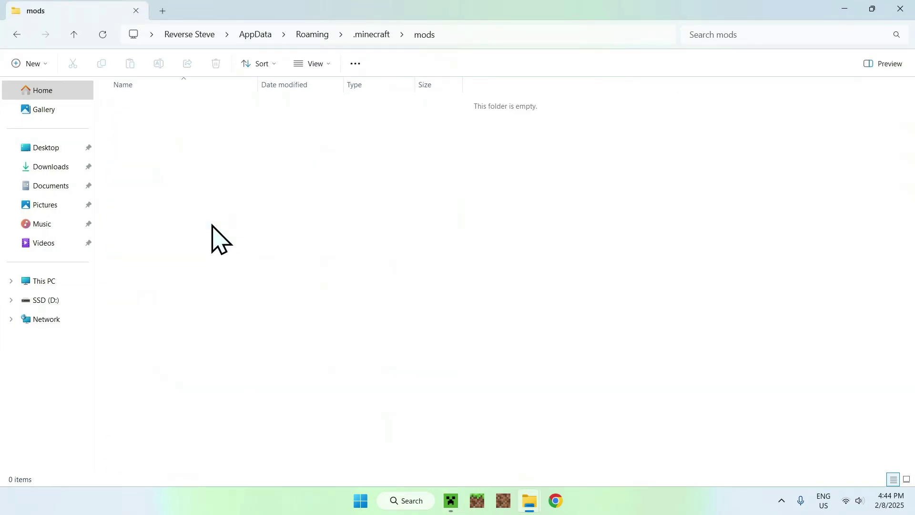
# - Copy the Fabric API, Fabric Language Kotlin, Silk and Veinminer jar files from Downloads into the .minecraft mods folder
pyautogui.click(50, 166)
pyautogui.moveTo(566, 179); pyautogui.dragTo(172, 95)
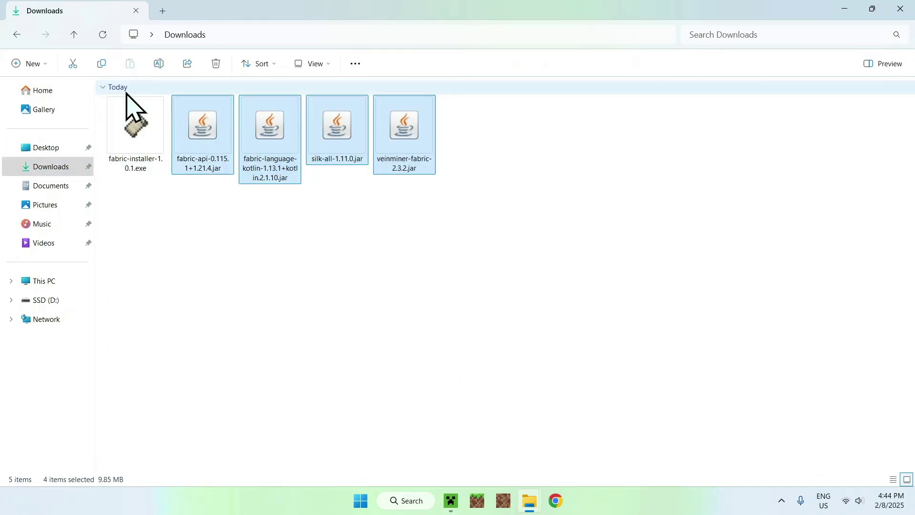
pyautogui.click(103, 65)
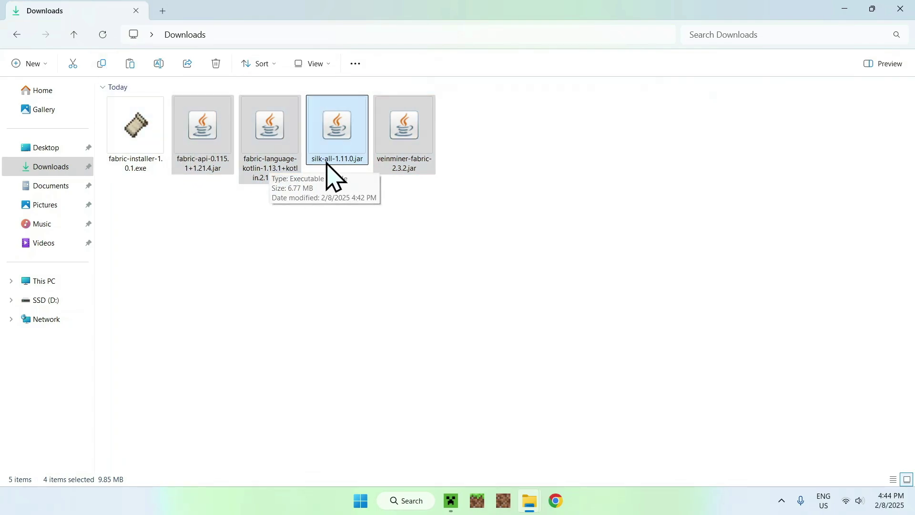
pyautogui.click(15, 34)
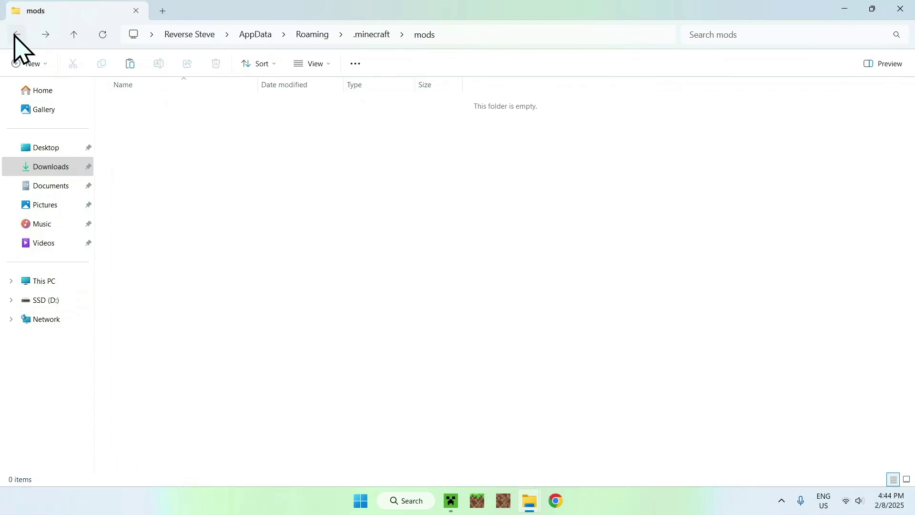
pyautogui.click(130, 63)
pyautogui.click(212, 200)
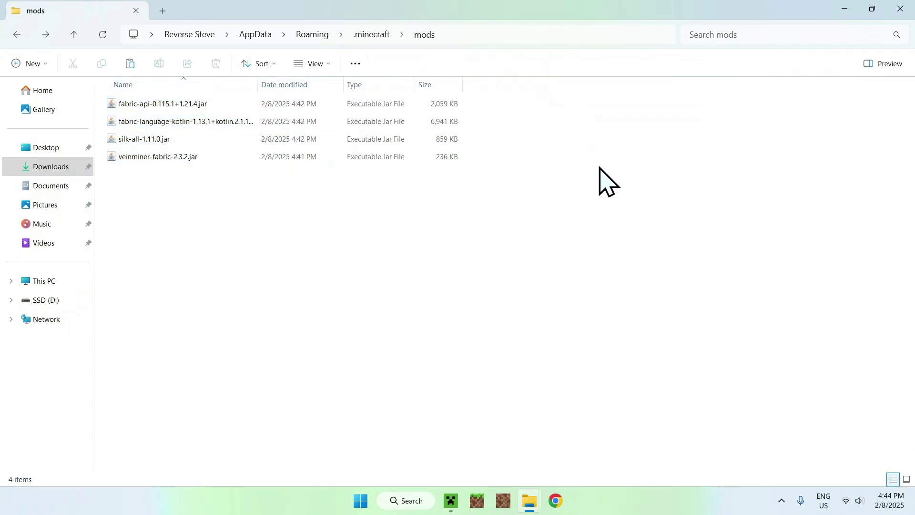
# - Return to the Minecraft Launcher, start the game with the fabric-loader-1.21.4 profile and maximize the game window
pyautogui.click(452, 506)
pyautogui.click(125, 53)
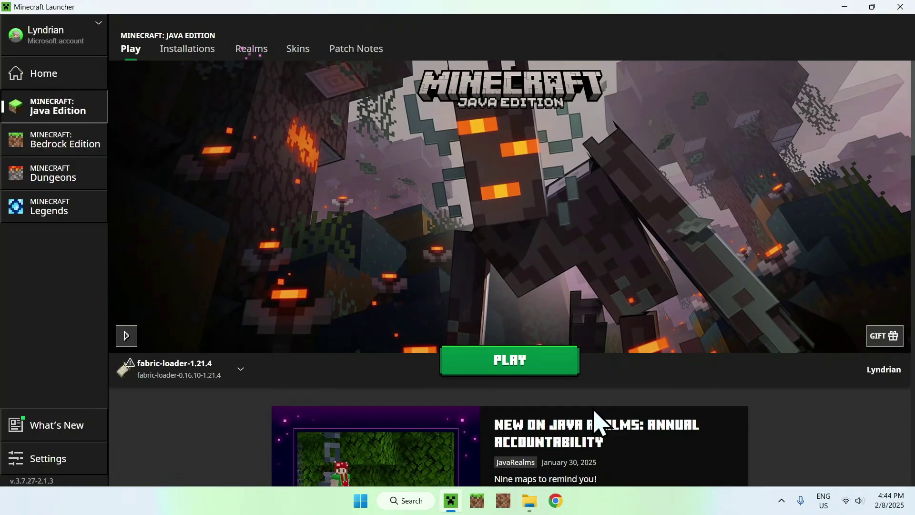
pyautogui.click(511, 371)
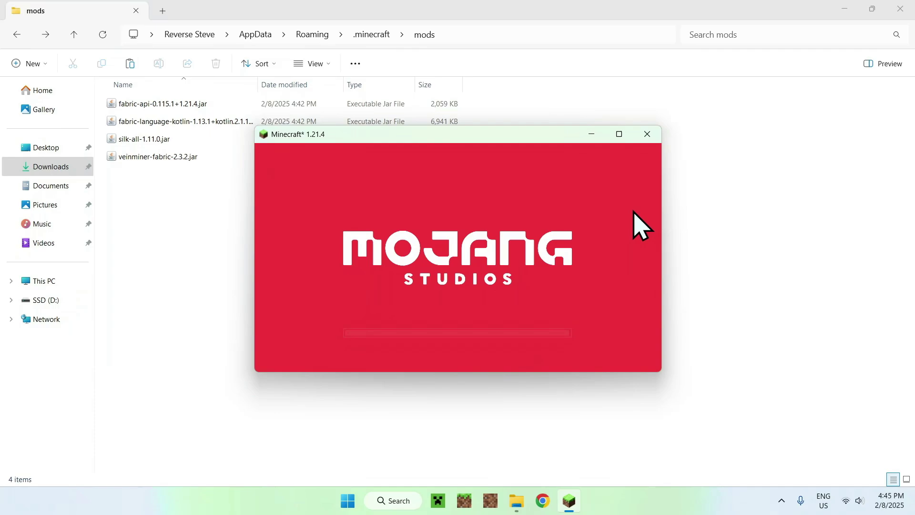
pyautogui.click(619, 134)
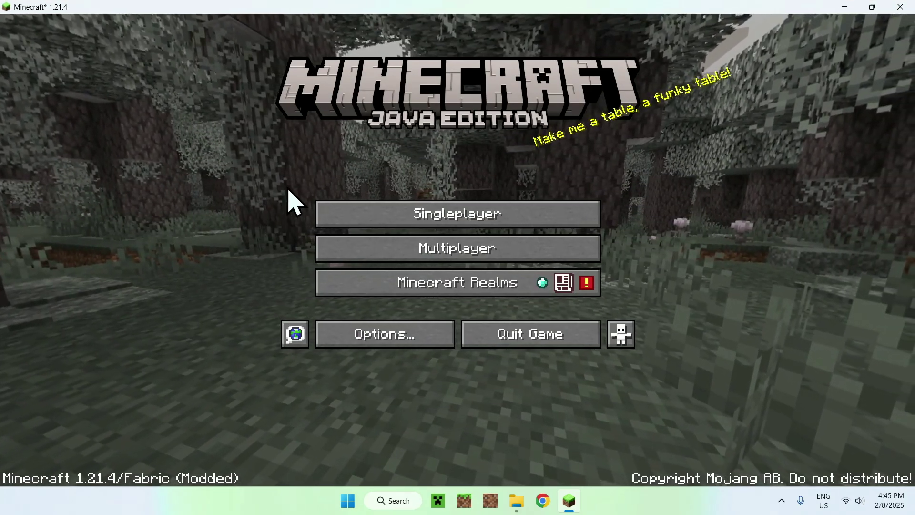
# - Load the singleplayer world "Tutorials" and move forward over the terrain
pyautogui.click(336, 214)
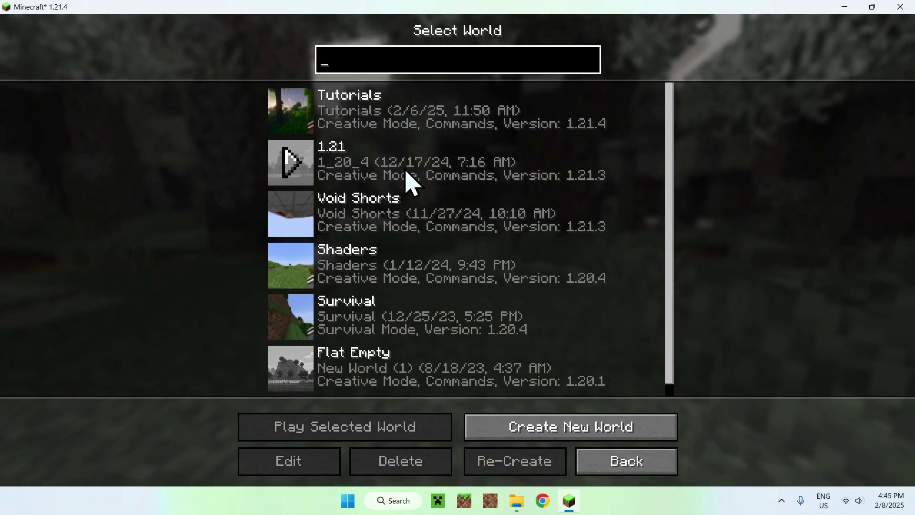
pyautogui.click(293, 114)
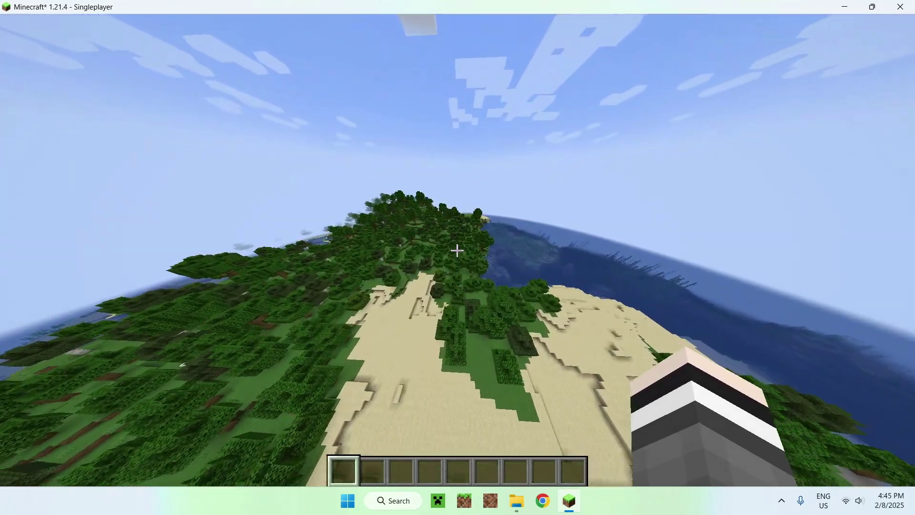
pyautogui.press('w')
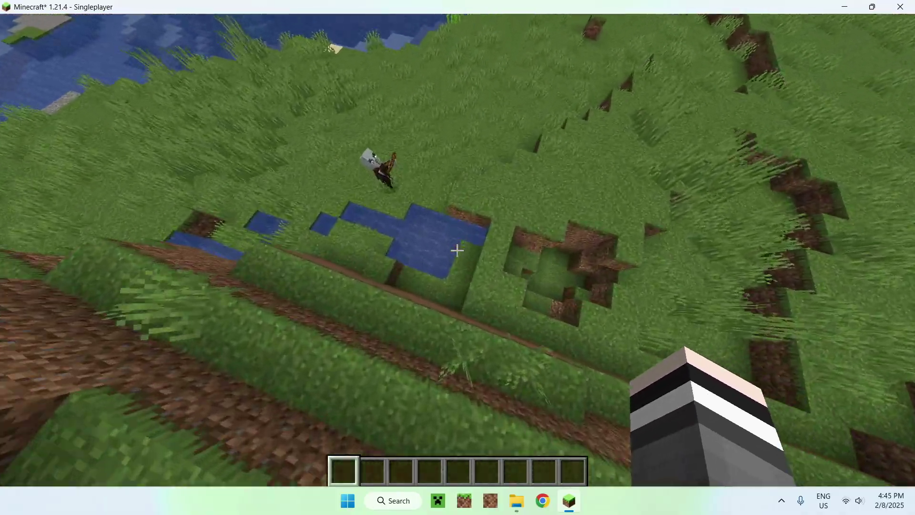
# - Fly across the grassland to the stone ravine and descend to the exposed copper ore on its wall
pyautogui.moveTo(457, 250)
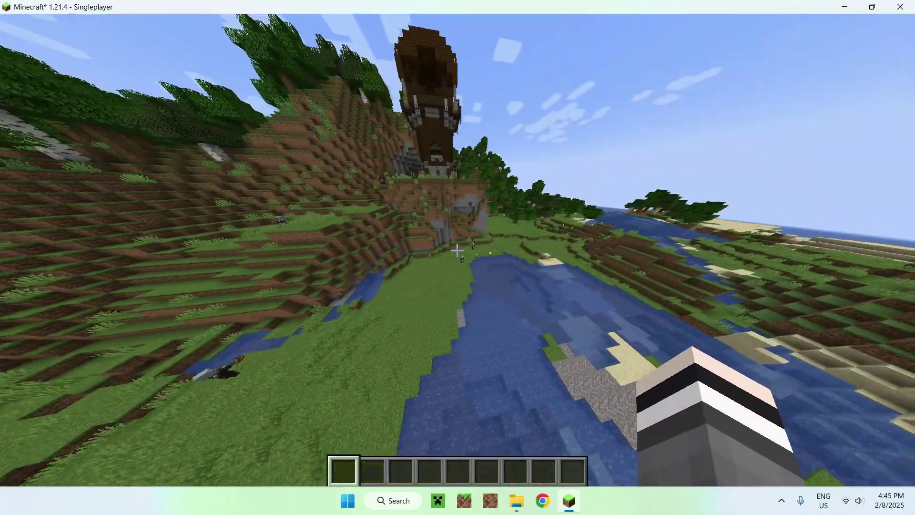
pyautogui.press('space')
pyautogui.press('w')
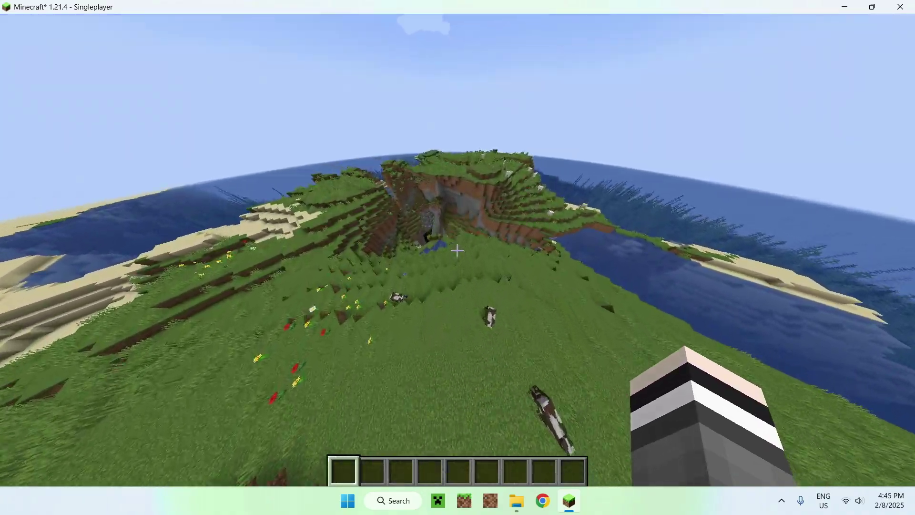
pyautogui.press('w')
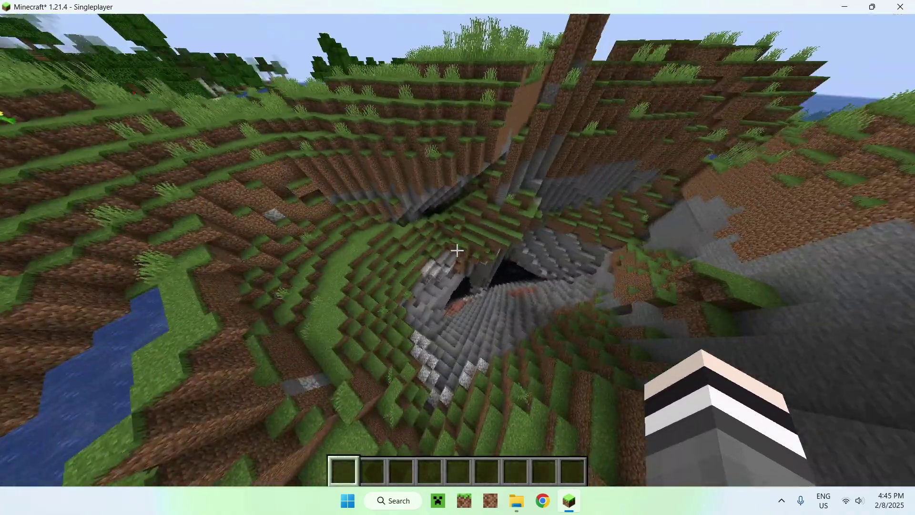
pyautogui.press('w')
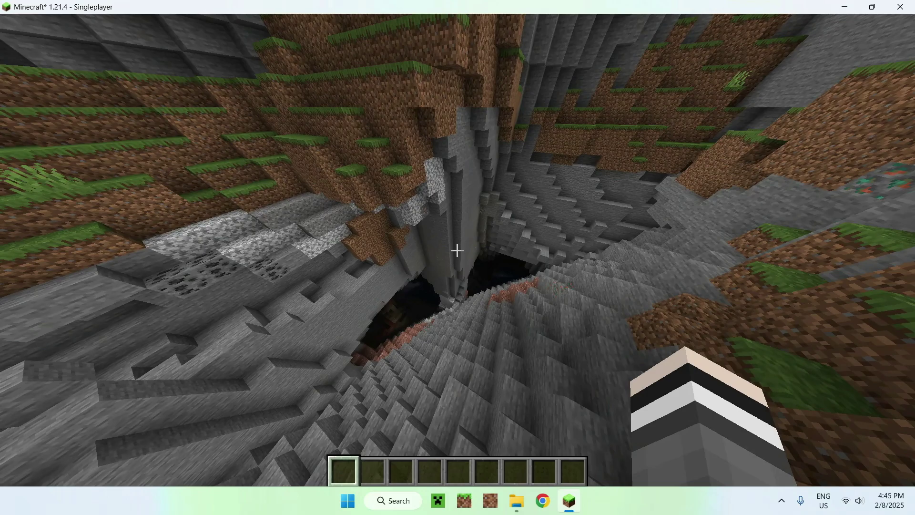
pyautogui.press('w')
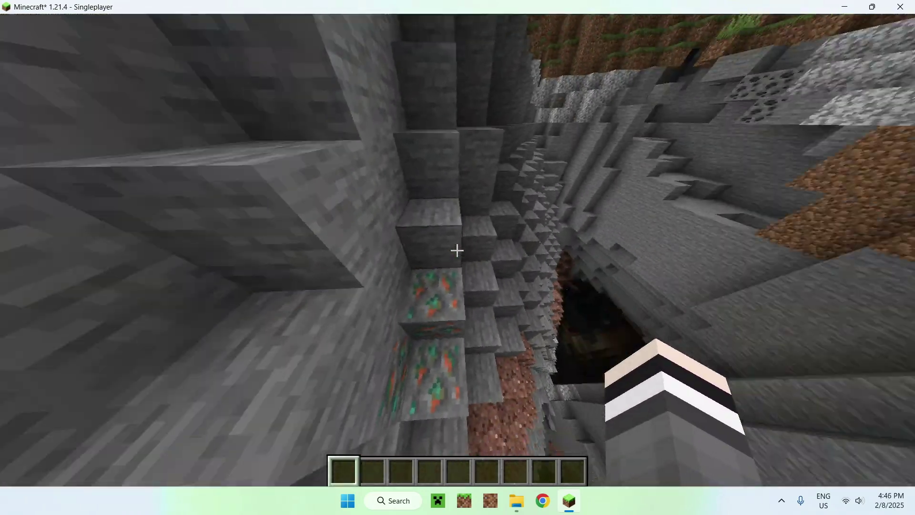
# - Equip an Iron Pickaxe from the creative Tools & Utilities items and run /gamemode survival to change the game mode
pyautogui.press('e')
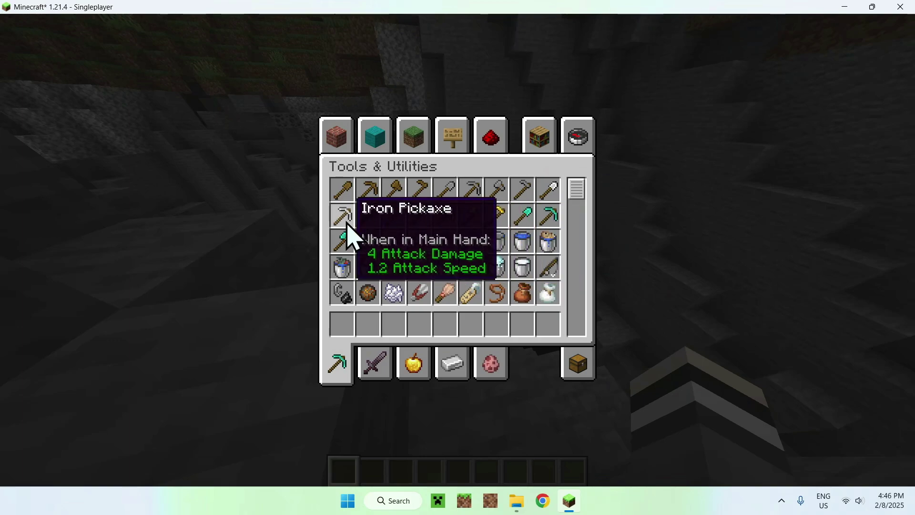
pyautogui.press('e')
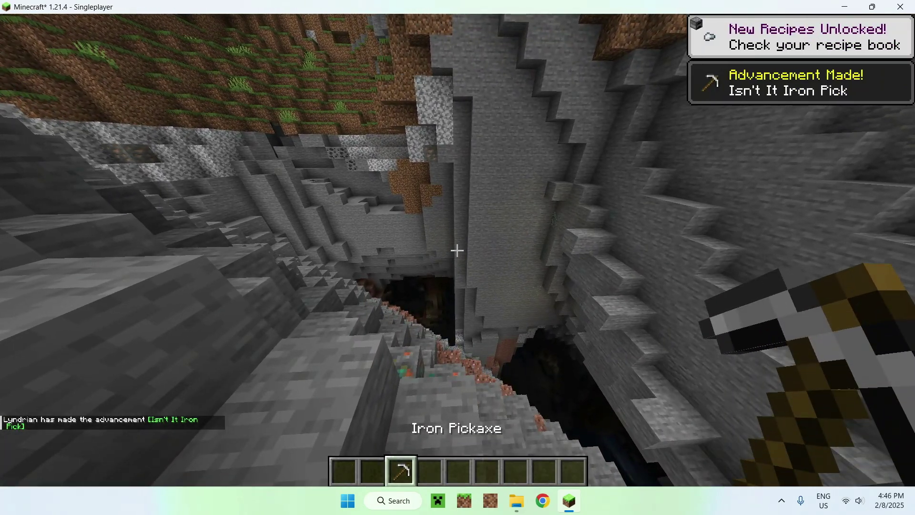
pyautogui.press('/')
pyautogui.write('gamemode survival')
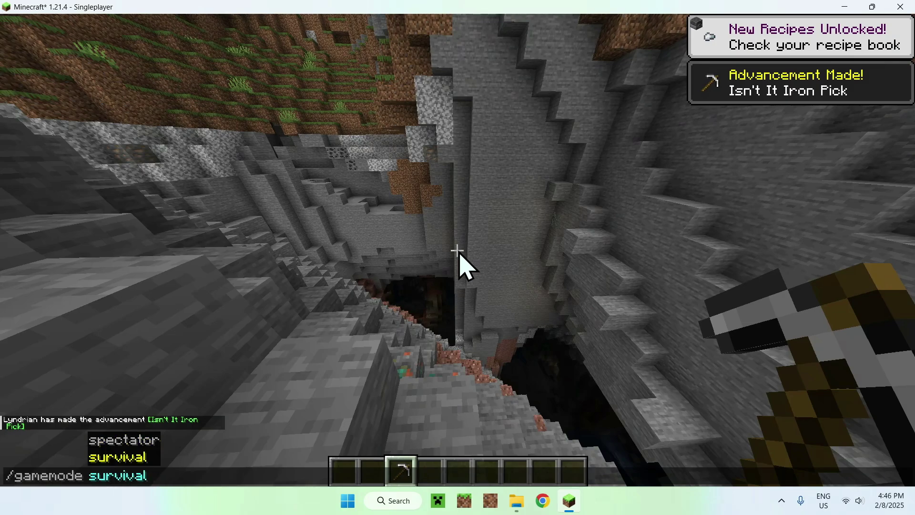
pyautogui.press('Return')
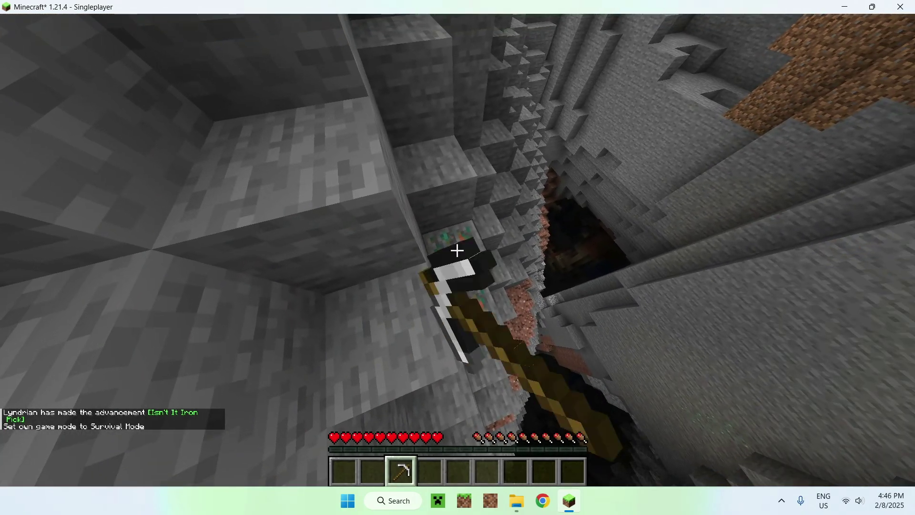